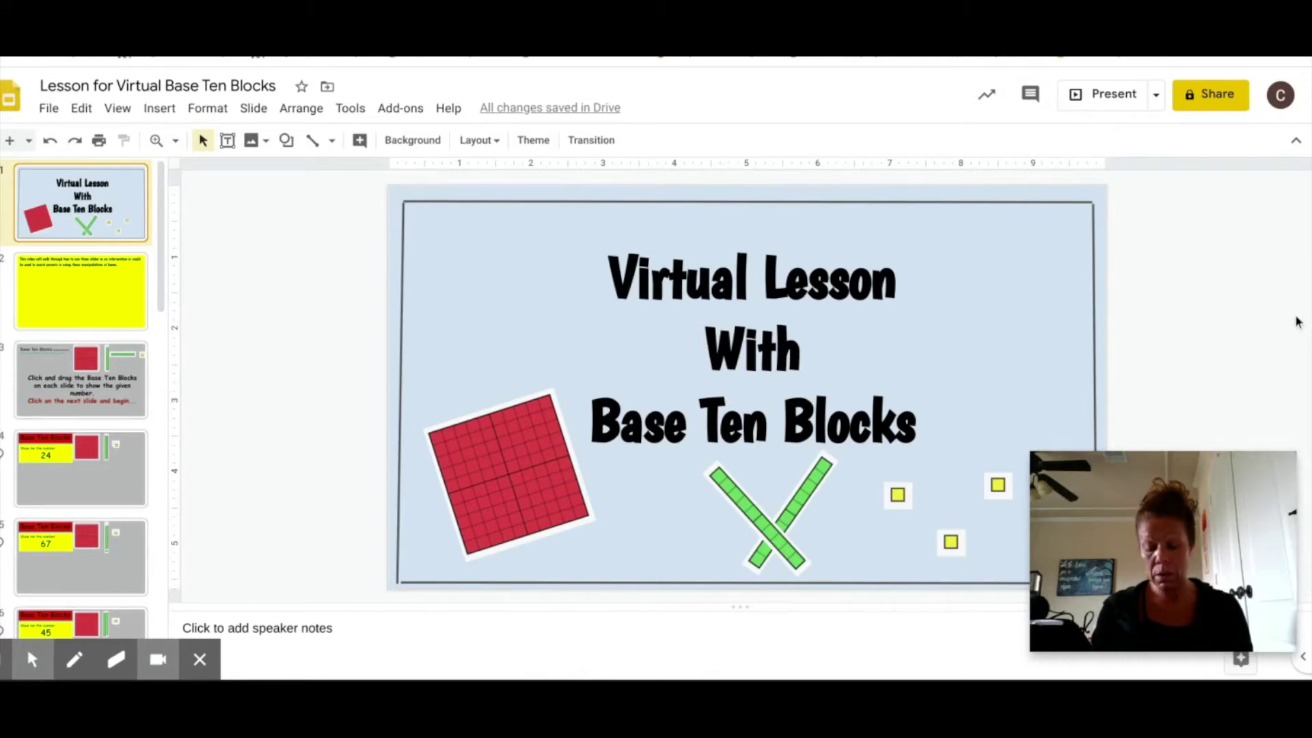
Open slide 3, which shows the drag instructions and the hundred, ten and one blocks
click(88, 386)
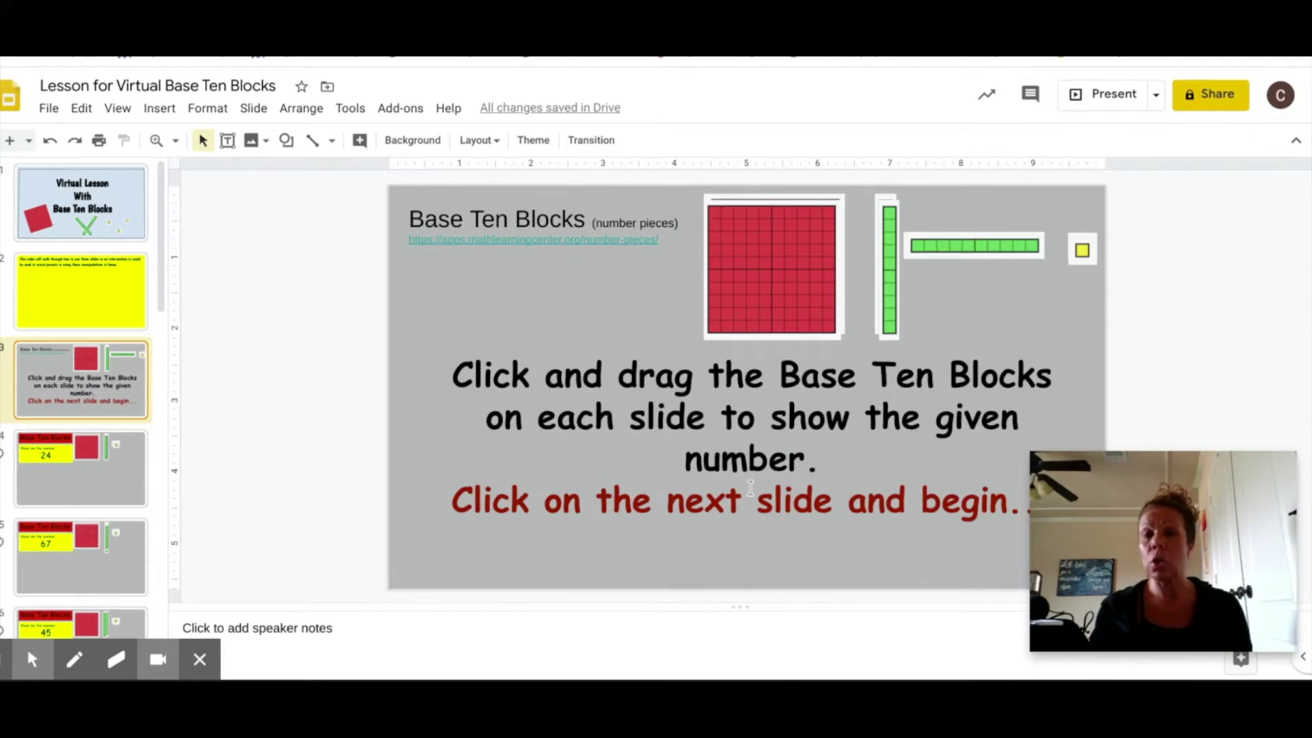
click(781, 287)
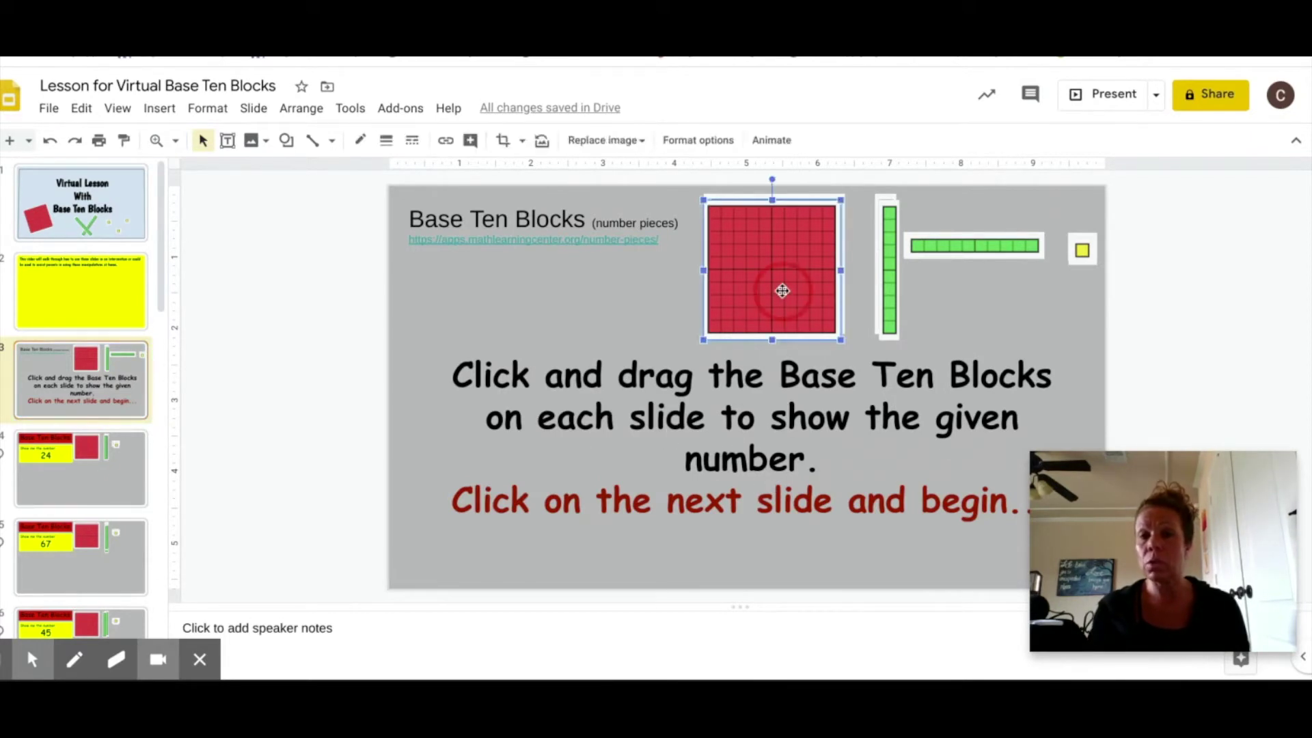
drag(781, 287, 644, 316)
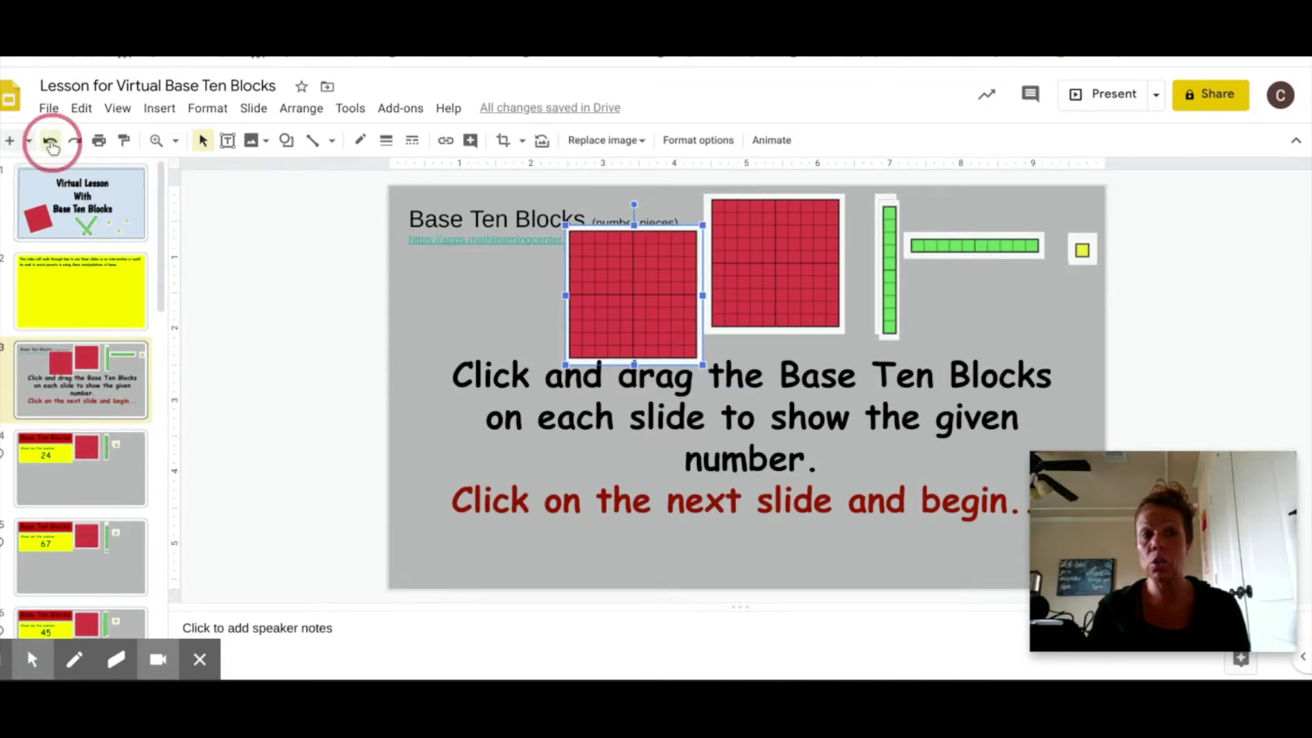
click(50, 142)
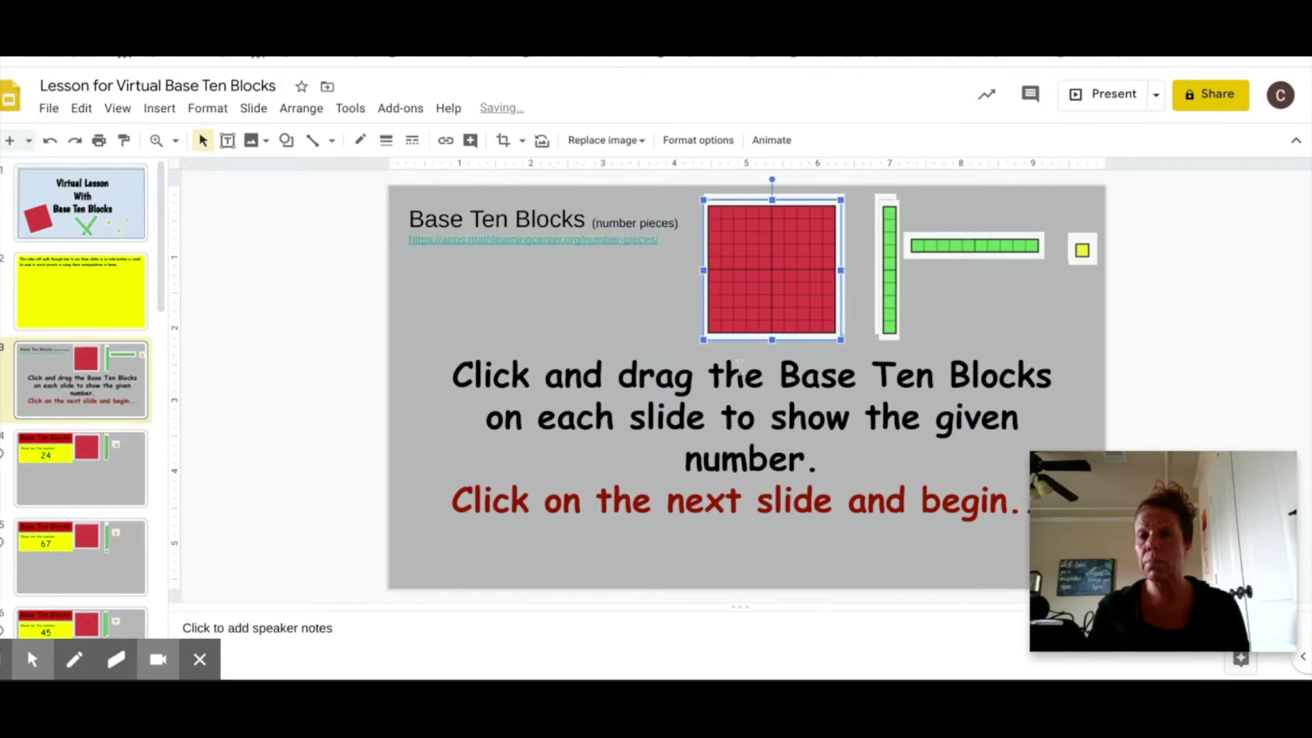
mouse_move(744, 276)
mouse_down()
mouse_move(629, 296)
mouse_move(614, 328)
mouse_move(711, 263)
mouse_move(753, 275)
mouse_up()
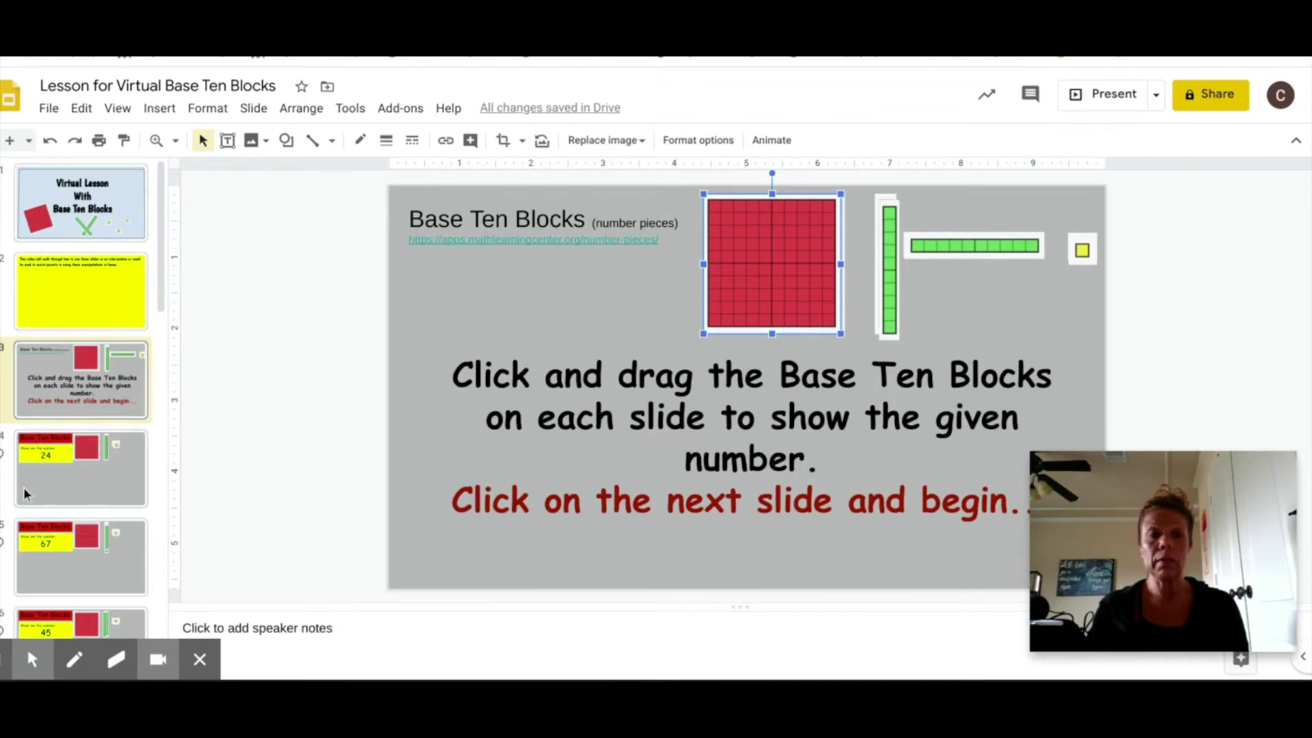
On slide 4, model 24 by placing two ten-rods and four unit cubes in the lower left
click(76, 482)
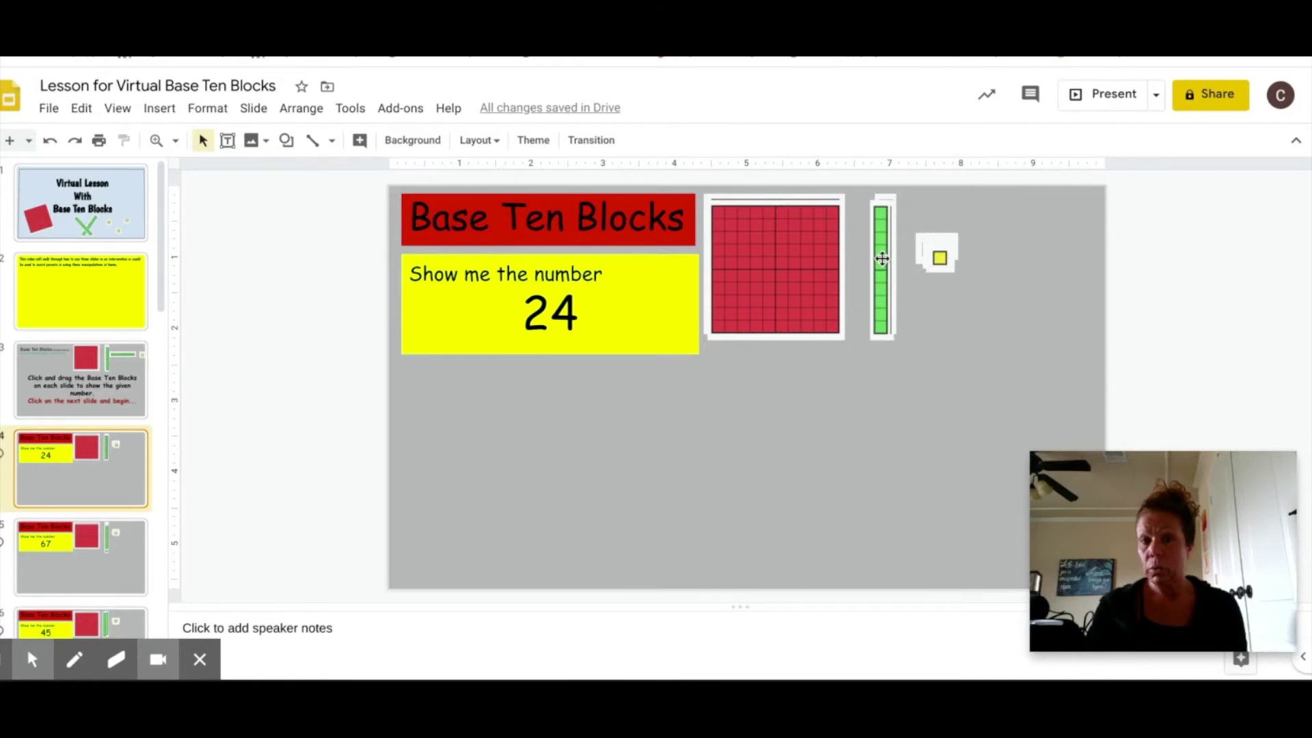
drag(882, 258, 468, 464)
drag(877, 287, 504, 468)
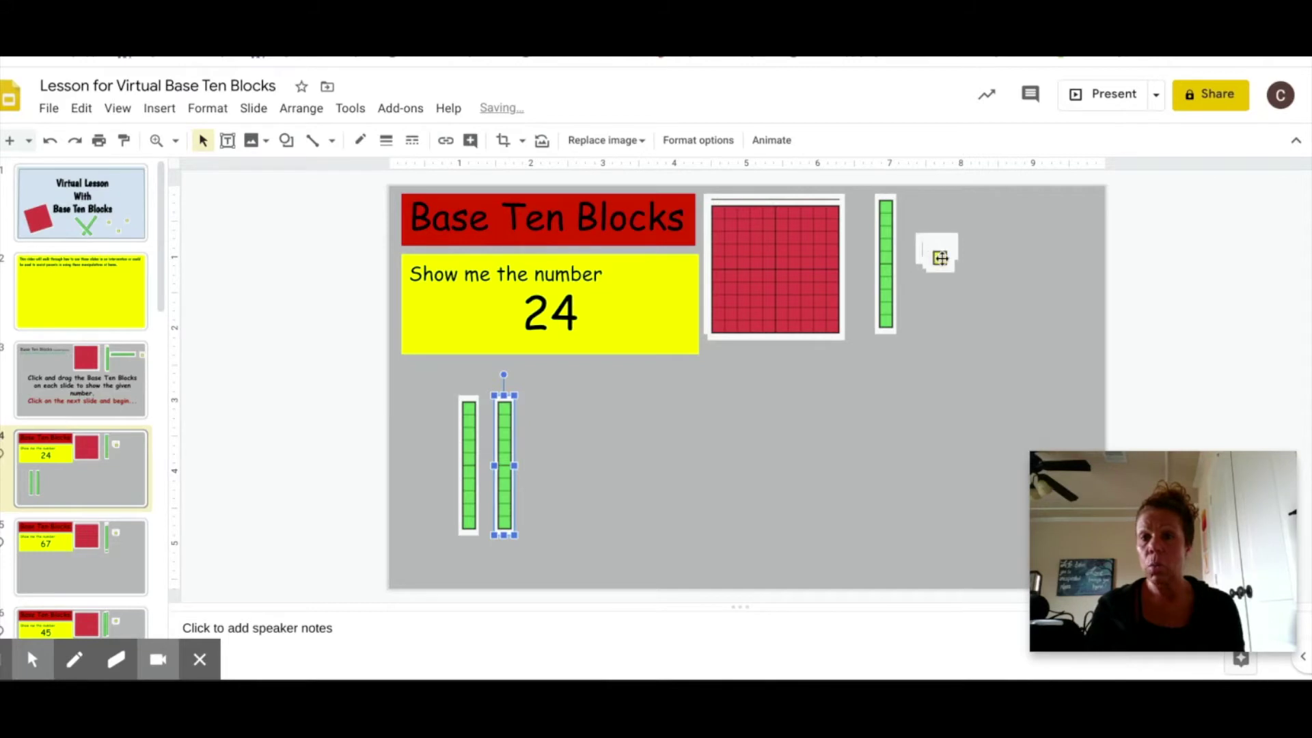
drag(938, 257, 568, 421)
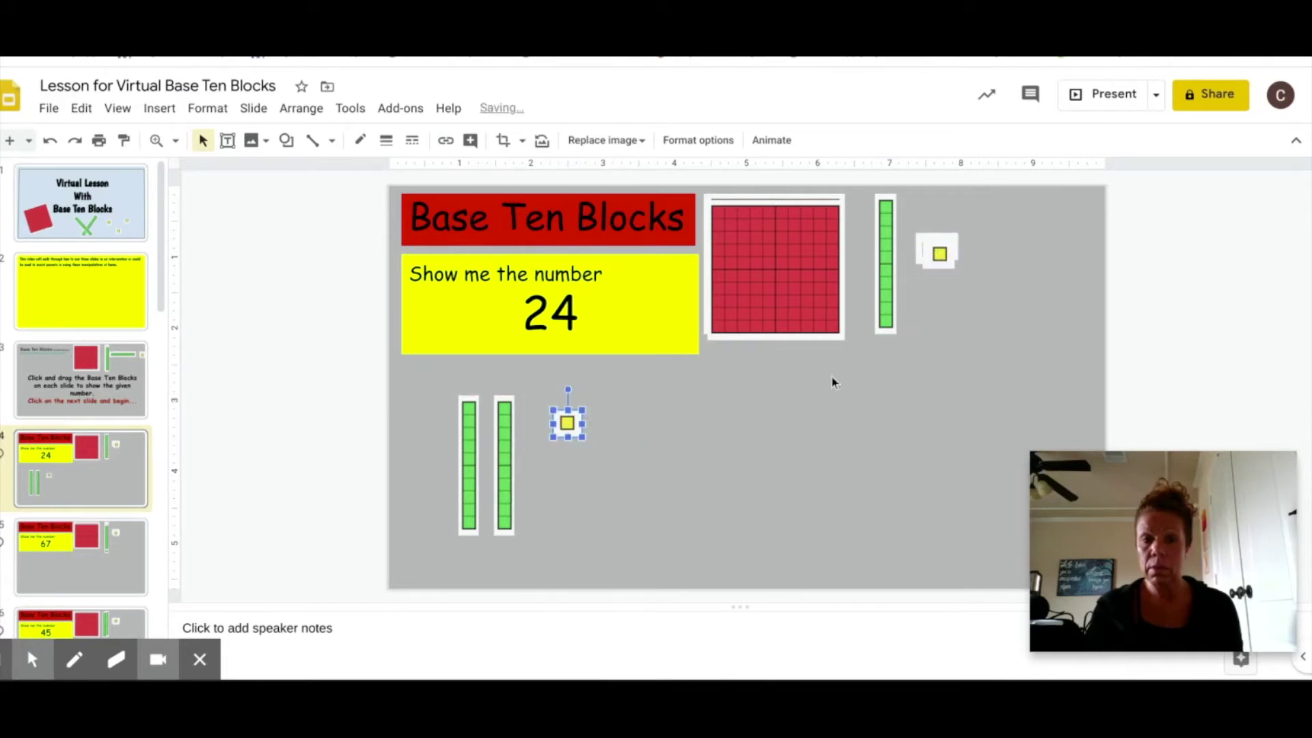
drag(934, 257, 567, 454)
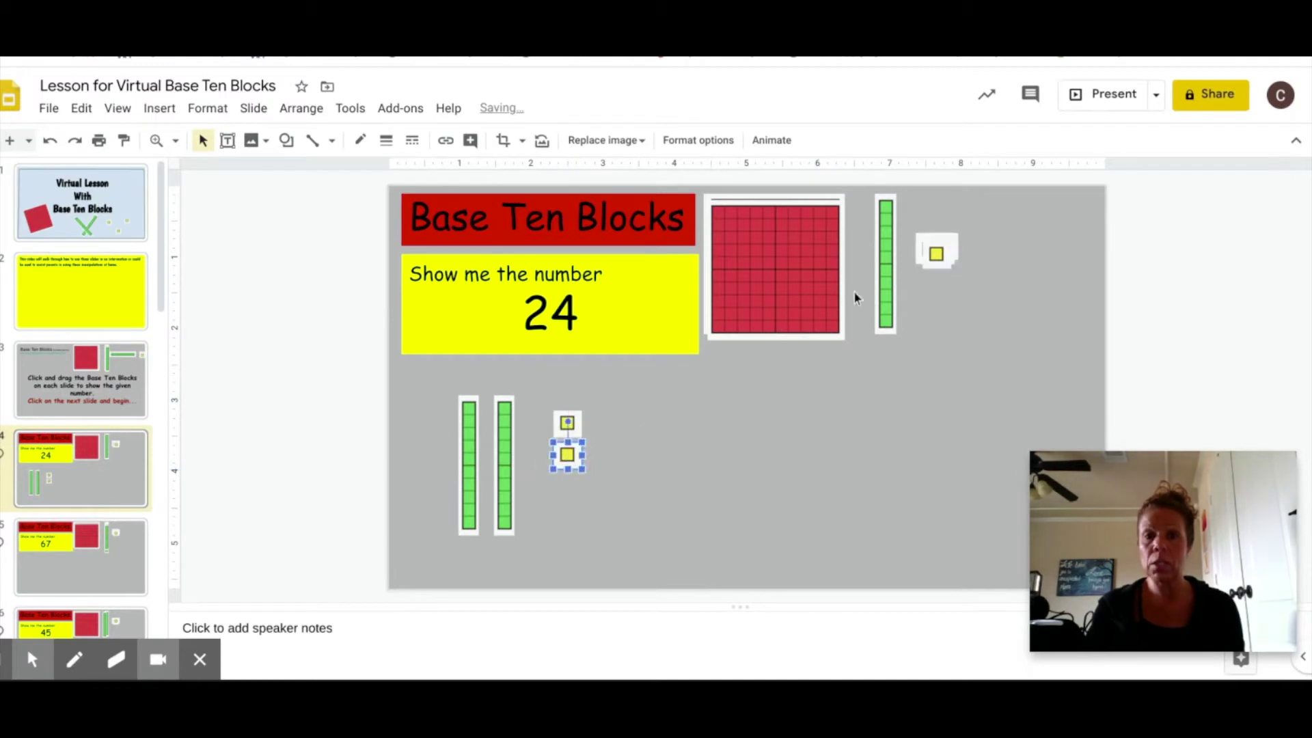
drag(936, 253, 570, 488)
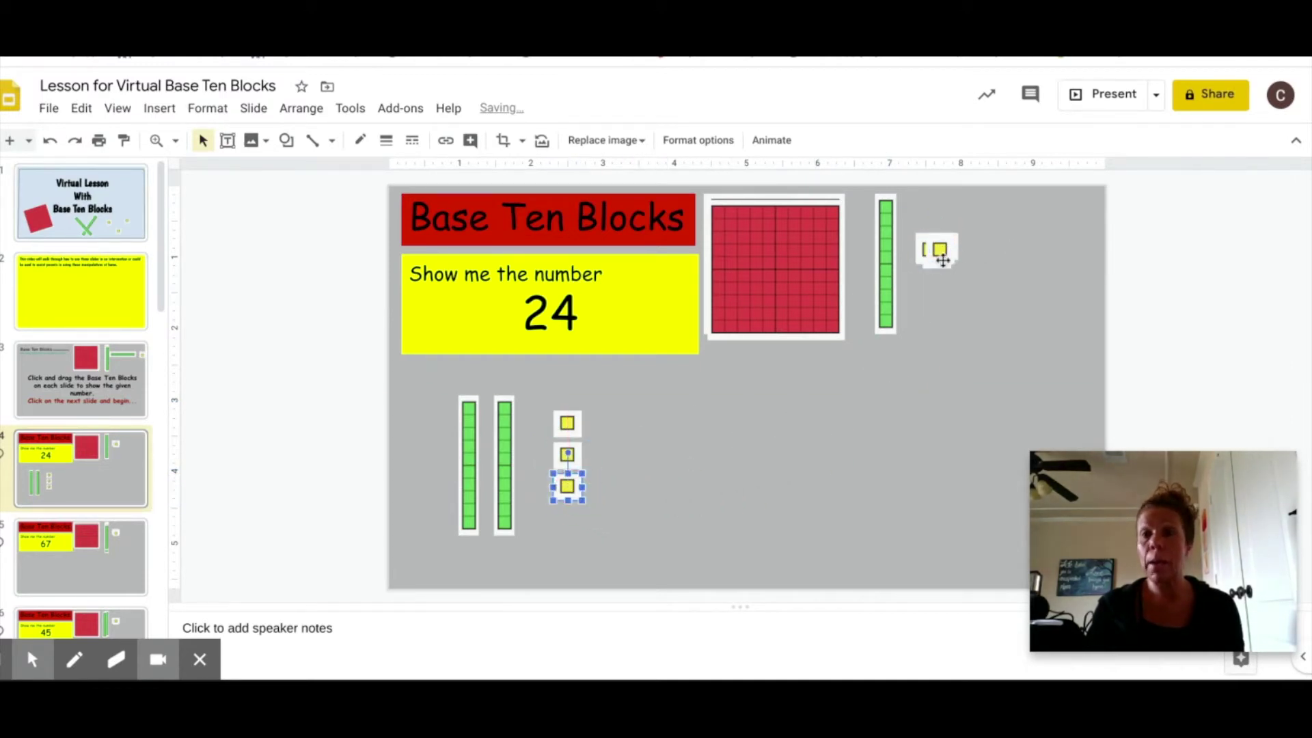
drag(939, 250, 566, 518)
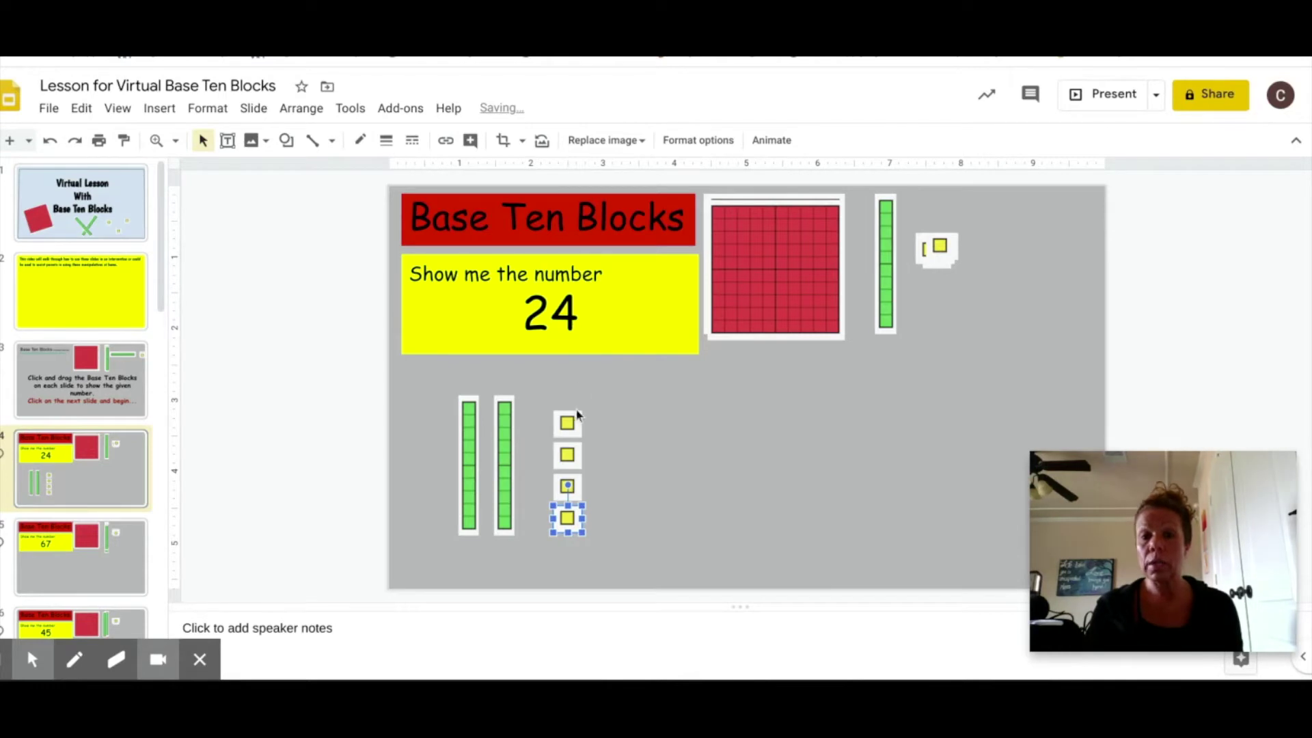
click(712, 462)
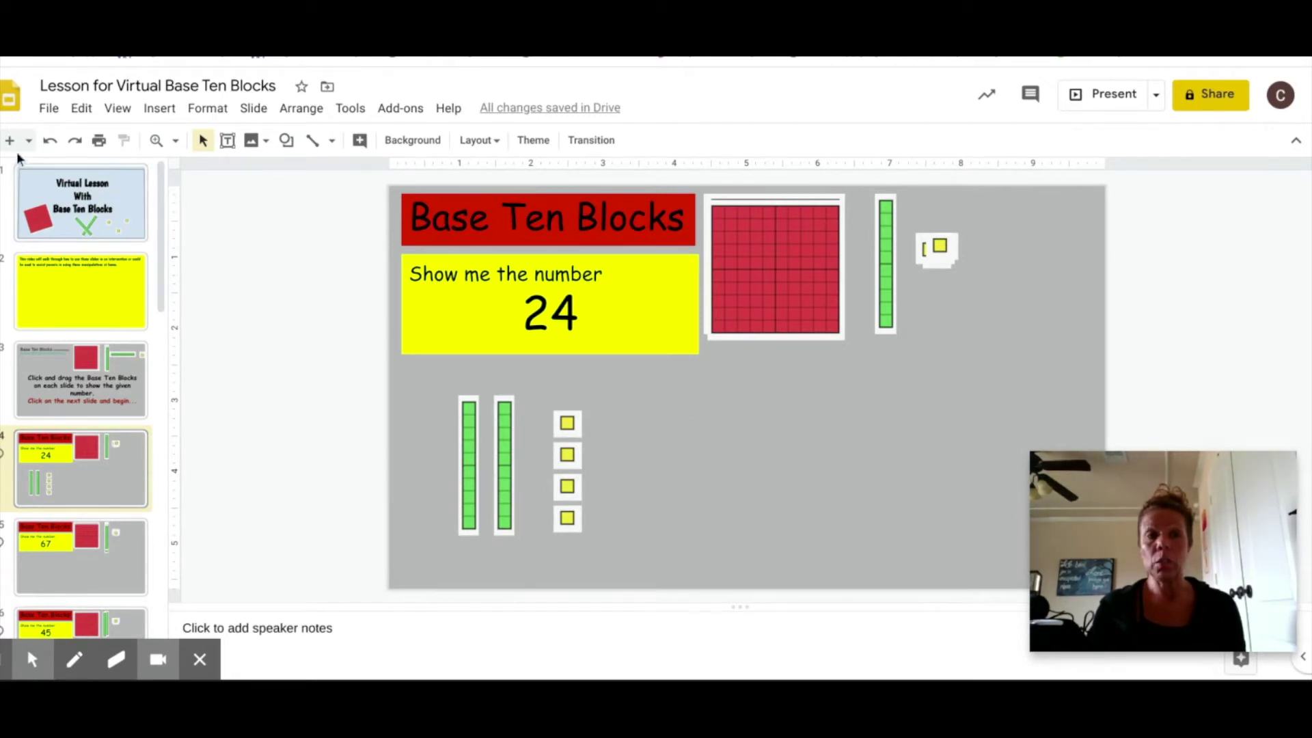
Undo all six placed blocks to clear the area below 24
click(50, 141)
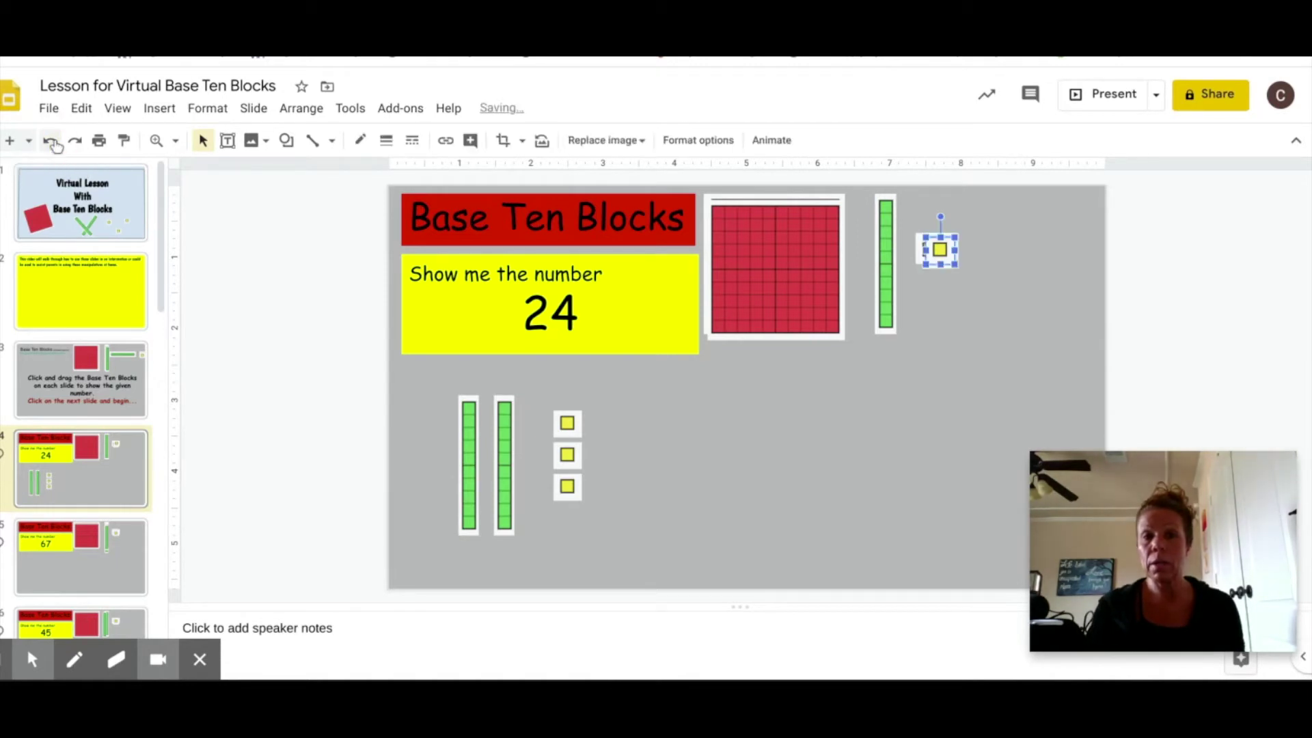
click(52, 142)
click(52, 142)
click(52, 142)
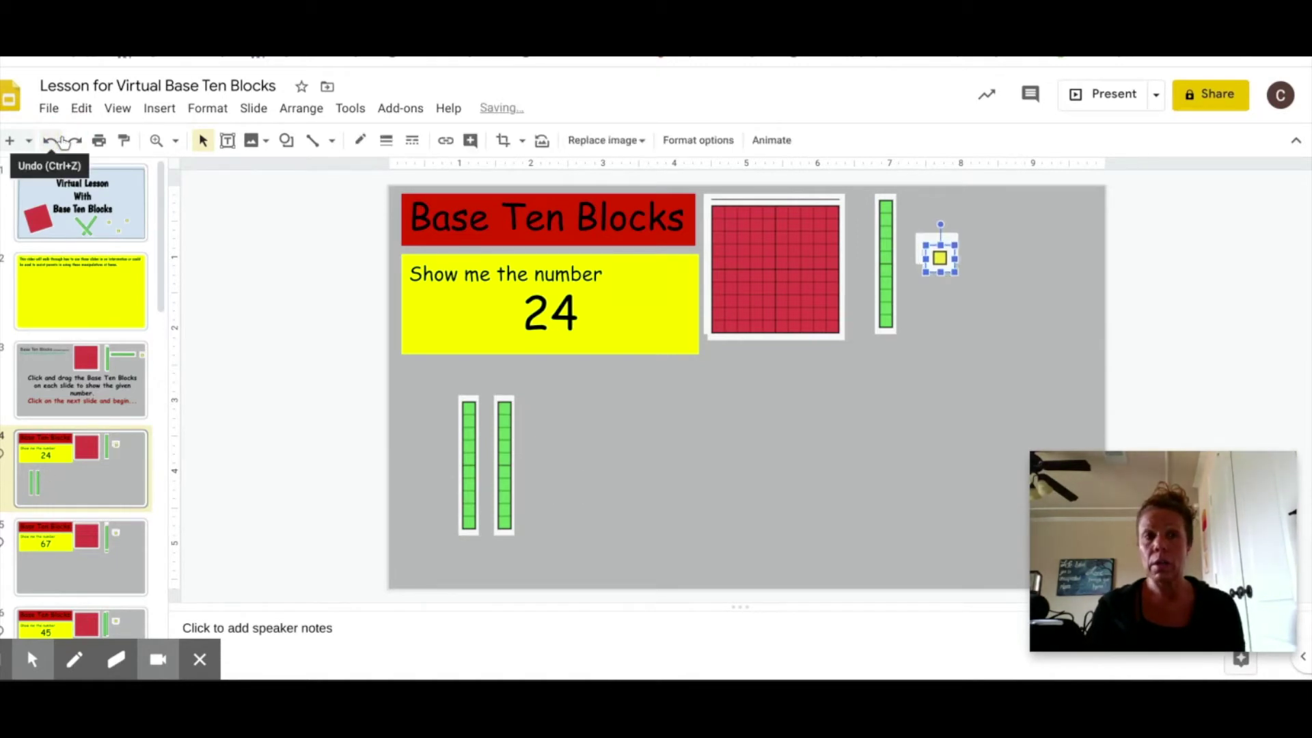
click(52, 141)
click(52, 142)
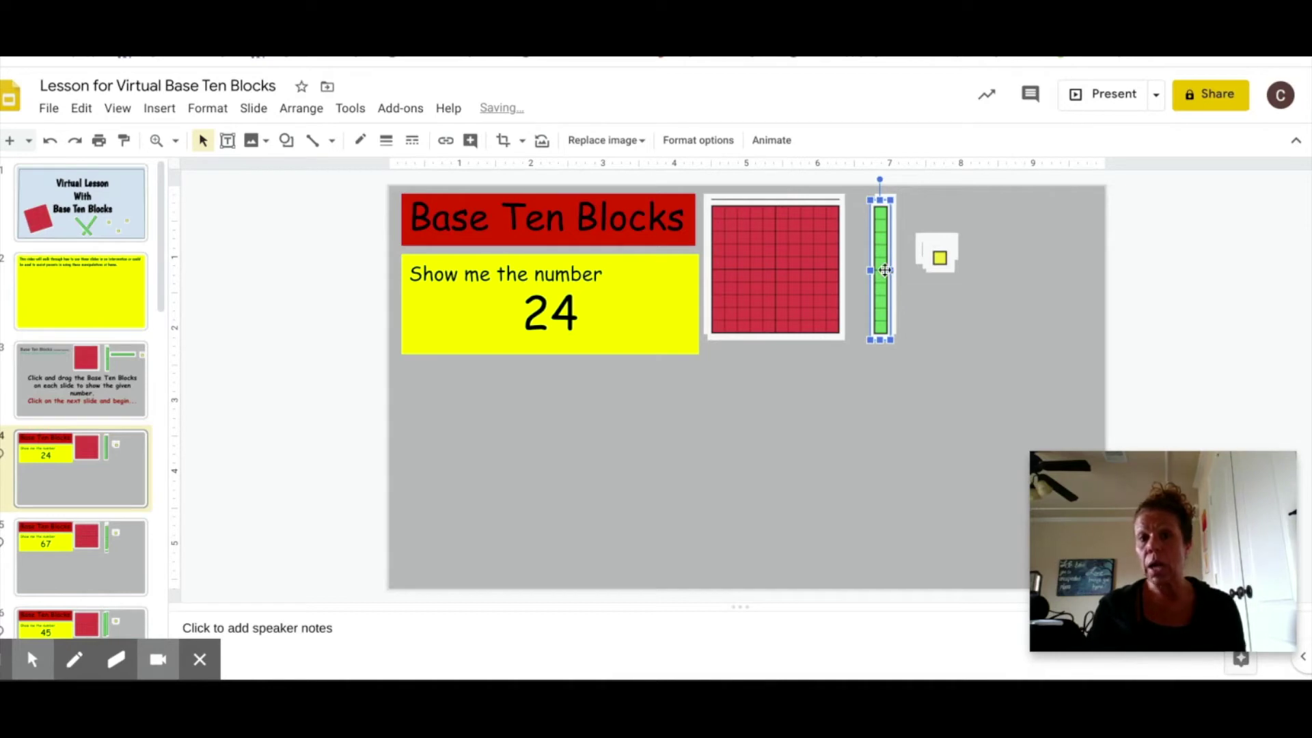
Place two ten-rods and four unit cubes again, then return both ten-rods to their stack
drag(882, 272, 454, 459)
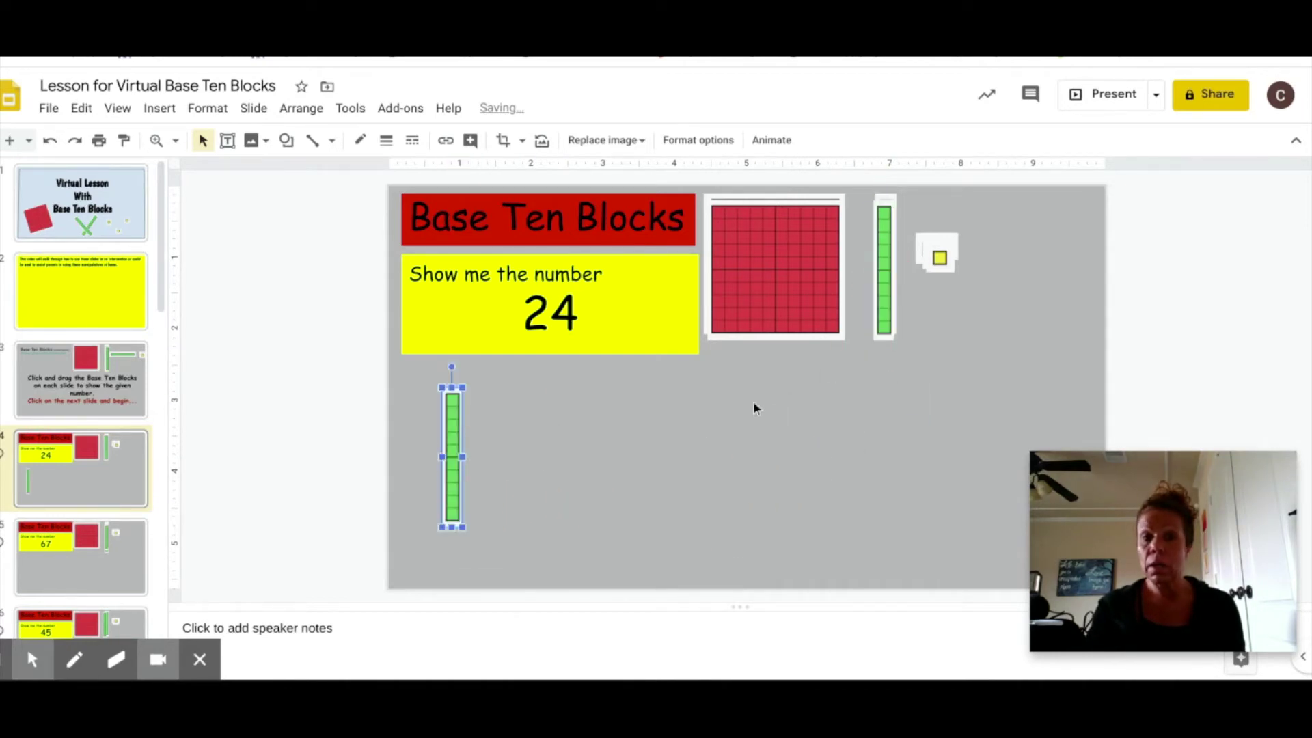
drag(886, 281, 497, 471)
drag(955, 263, 562, 407)
drag(947, 256, 569, 440)
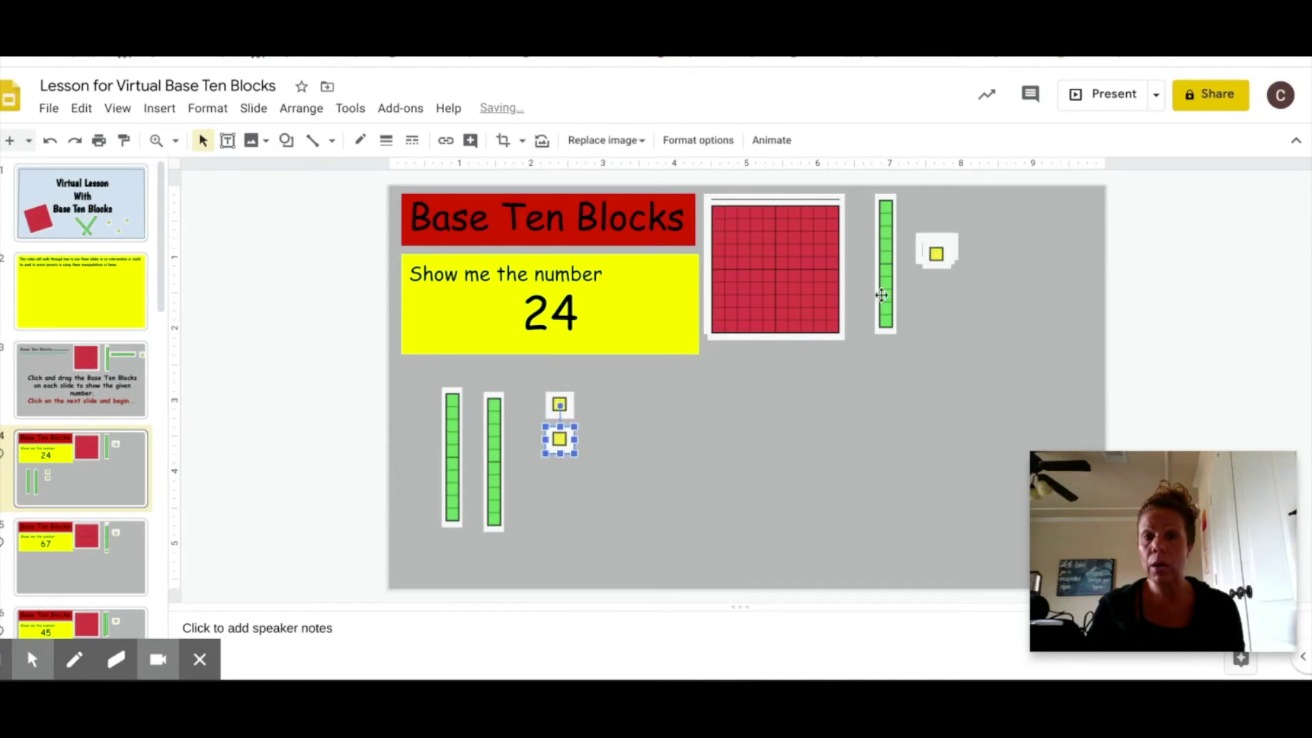
drag(944, 255, 571, 471)
drag(937, 252, 563, 513)
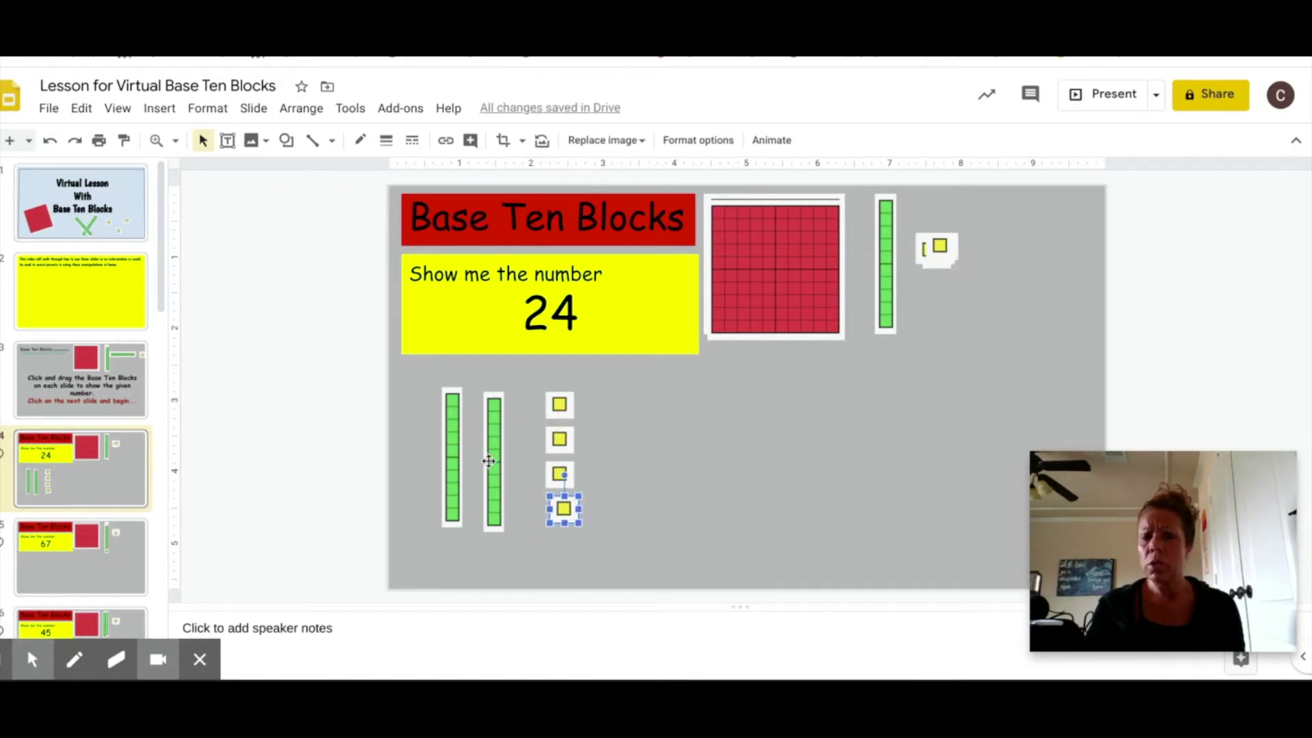
drag(489, 461, 887, 255)
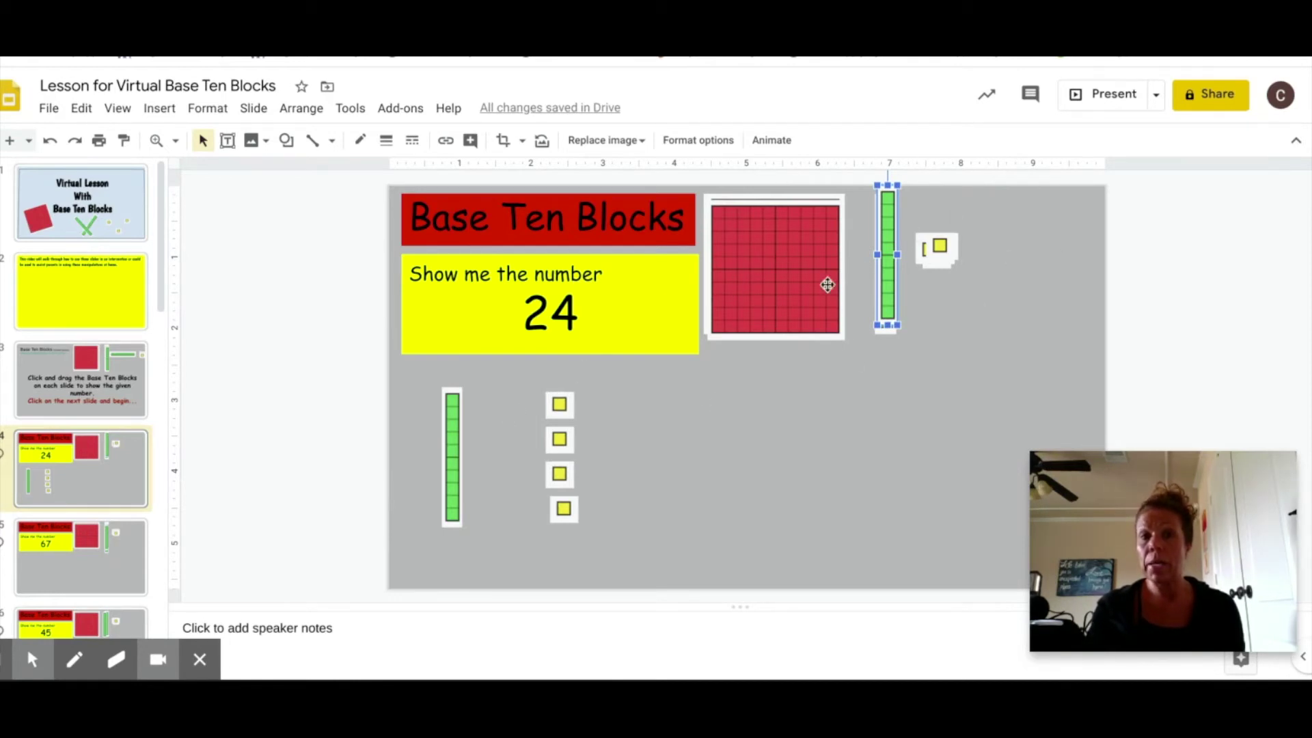
drag(459, 436, 892, 263)
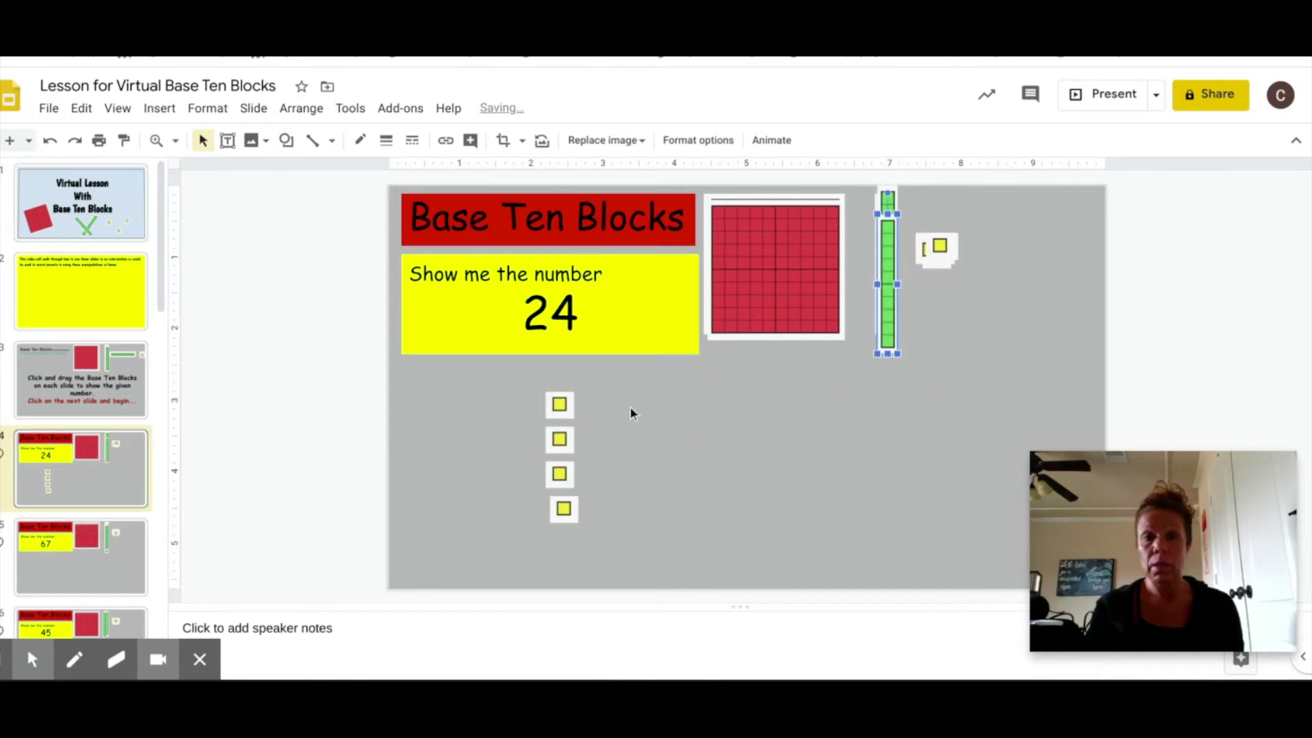
On slide 5, replace the number 67 with 48
click(68, 556)
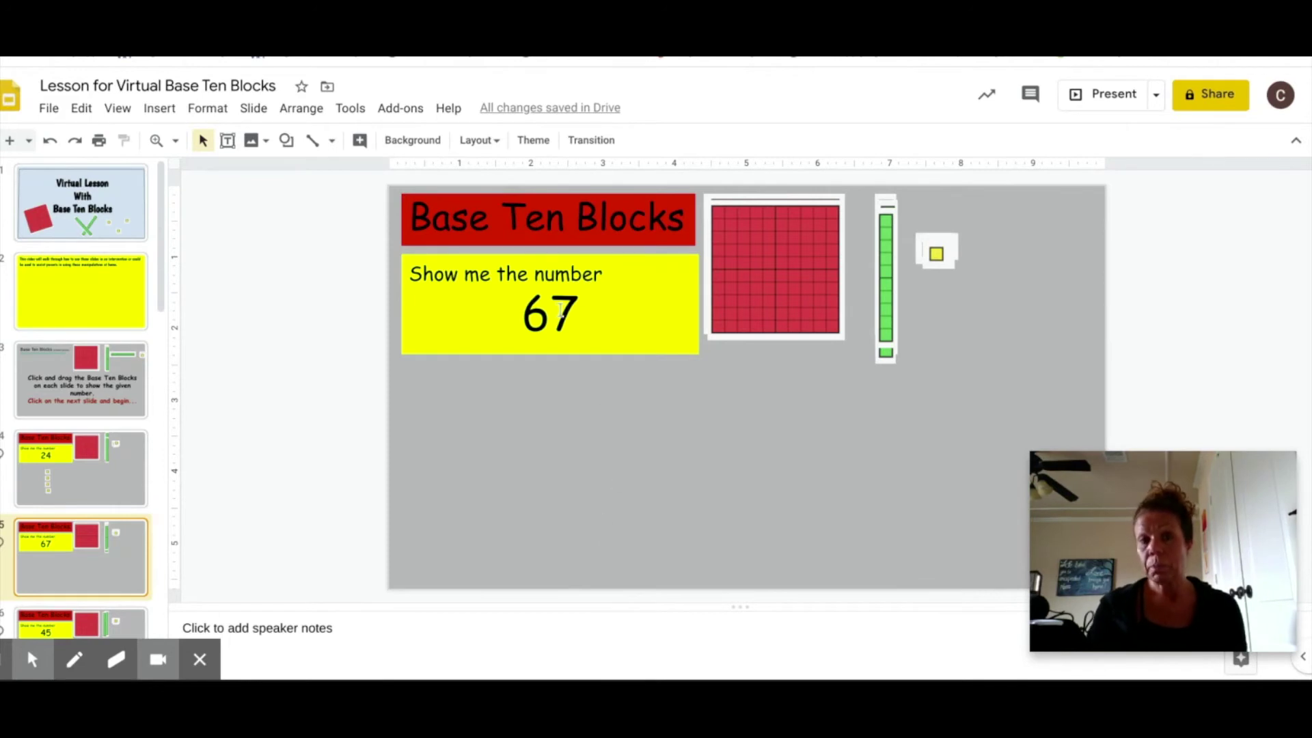
click(592, 308)
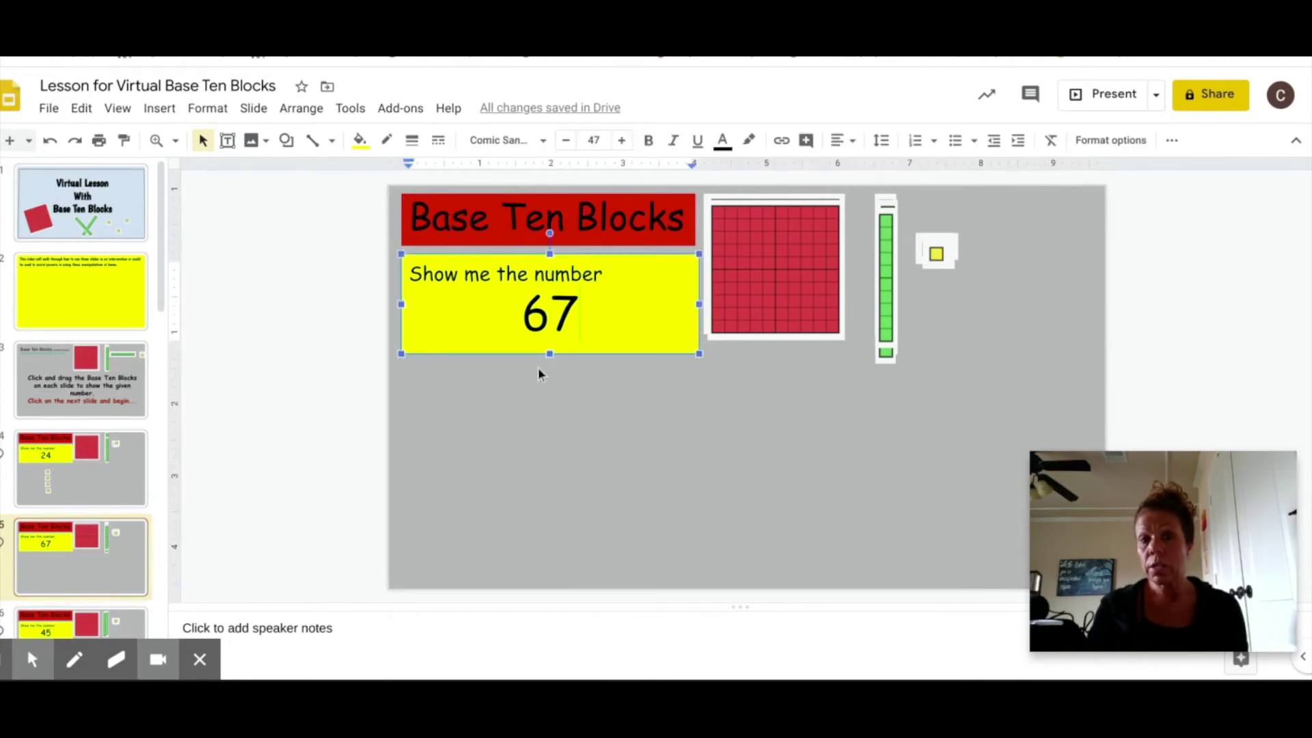
click(619, 458)
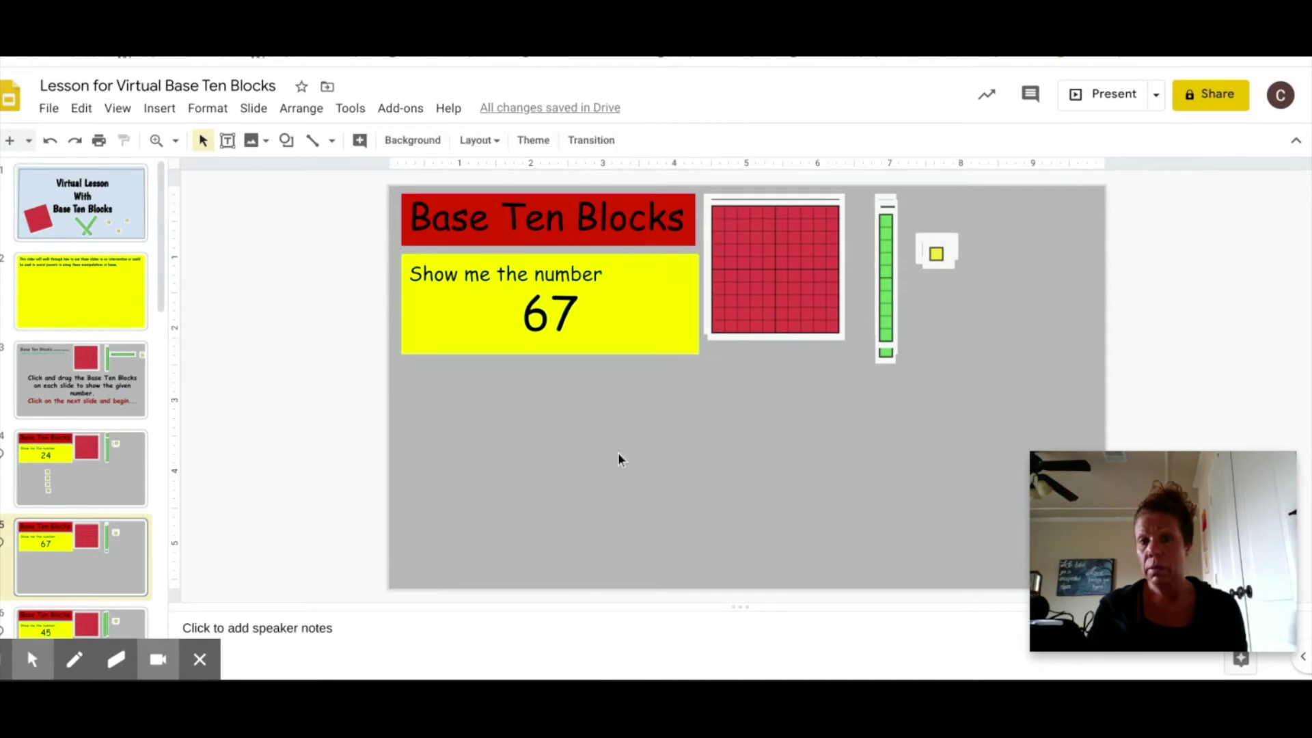
click(580, 307)
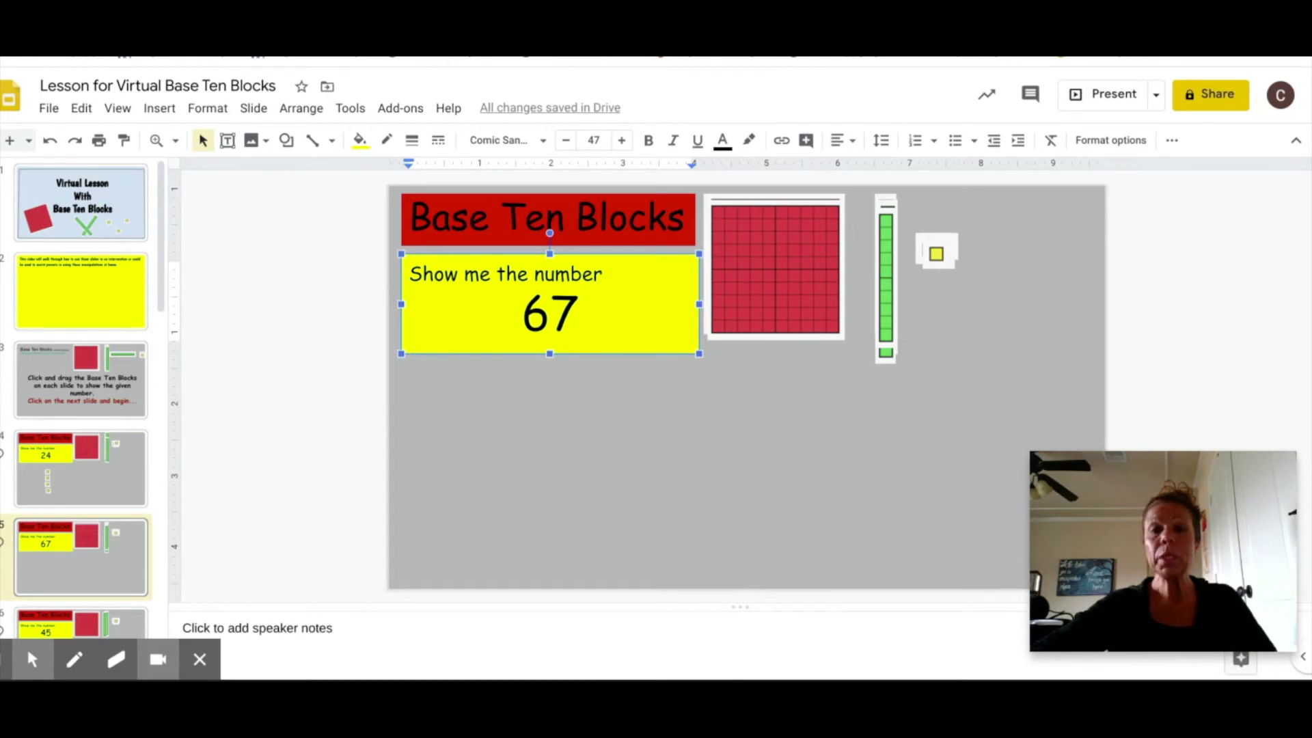
key(BackSpace)
key(BackSpace)
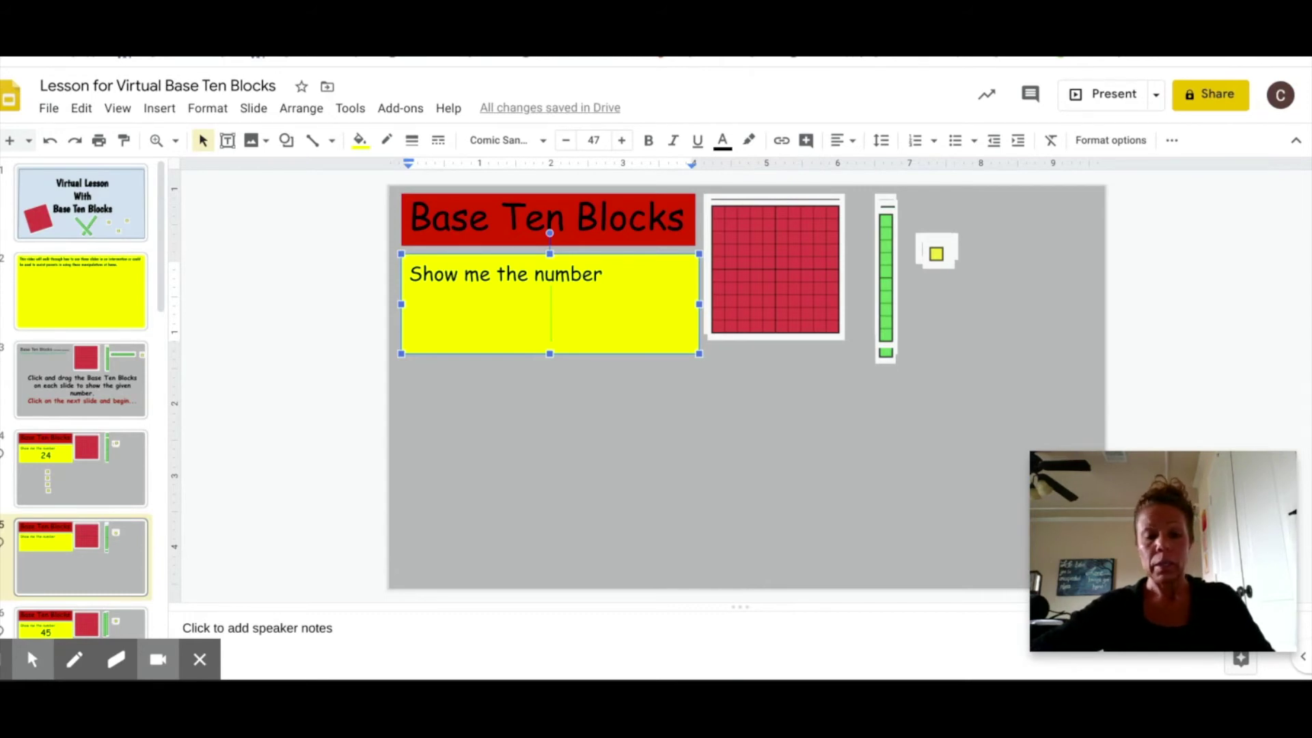
text(48)
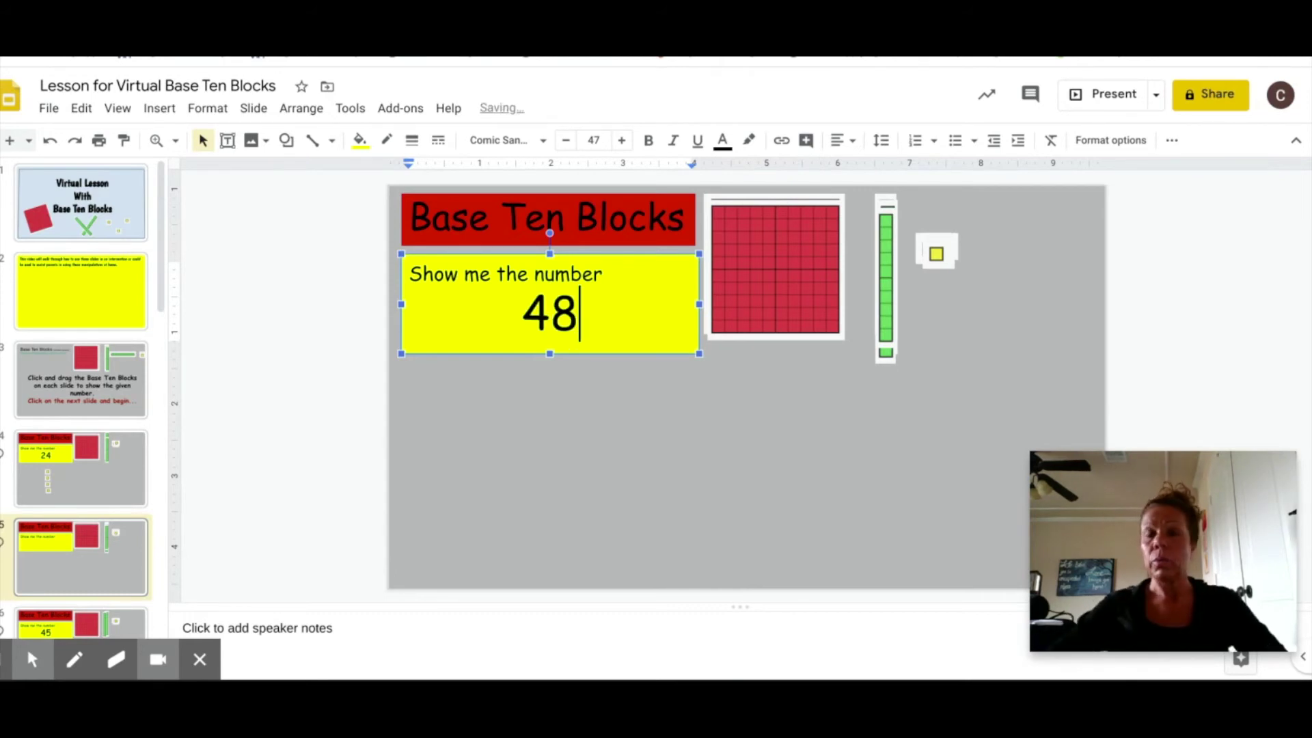
click(673, 494)
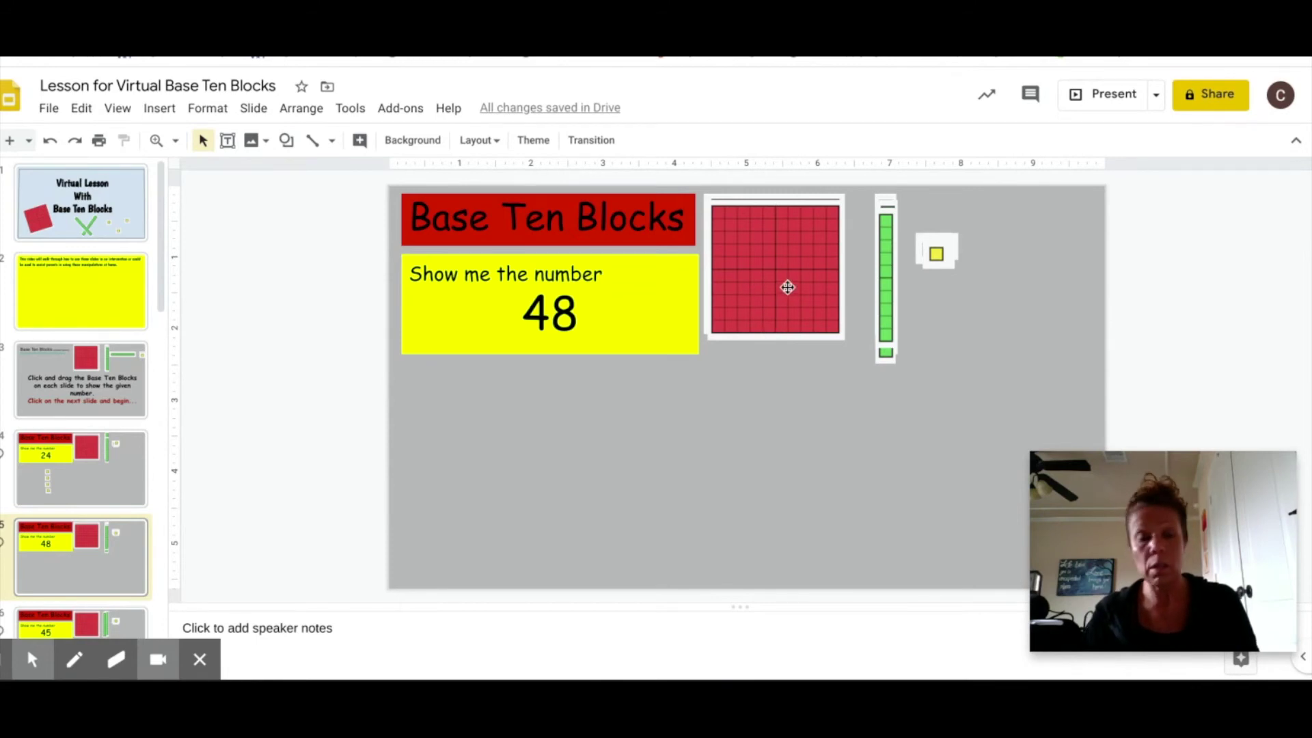
Scroll down the filmstrip past the 411 slide to open the 261 slide
scroll(41, 485, down, 3)
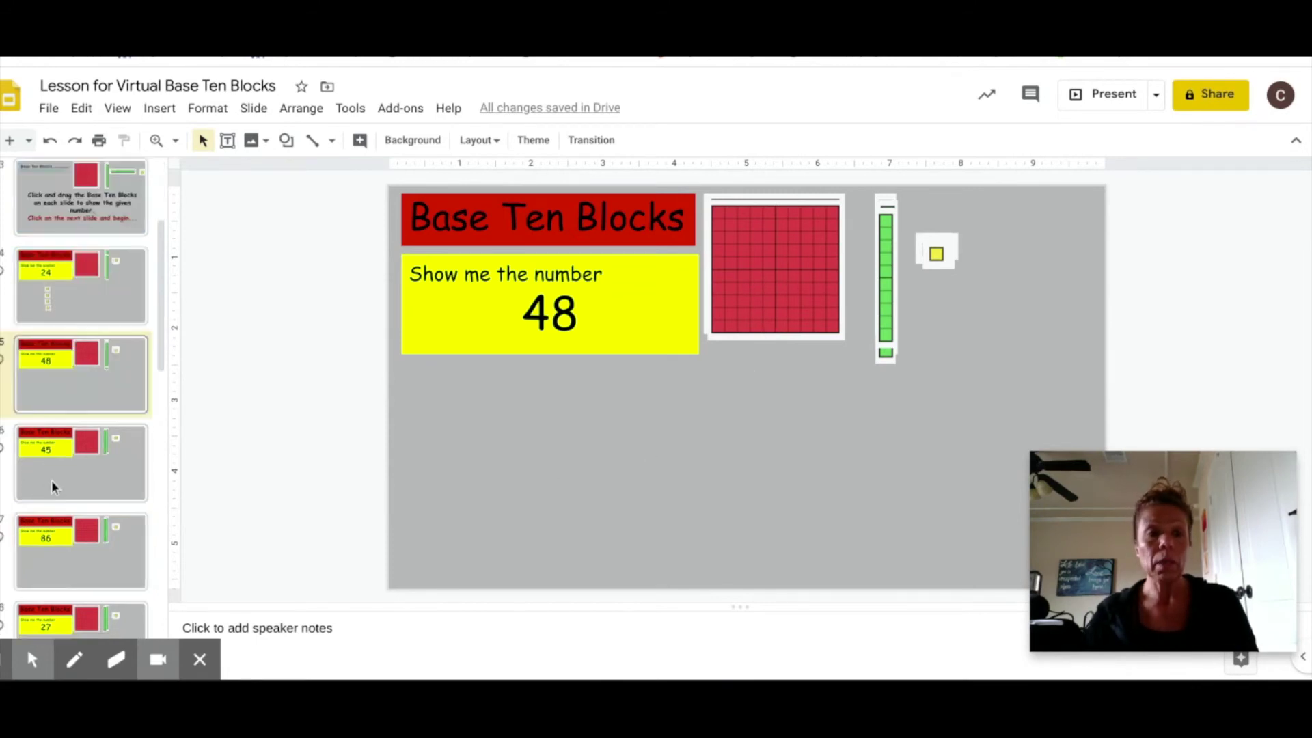
scroll(51, 481, down, 20)
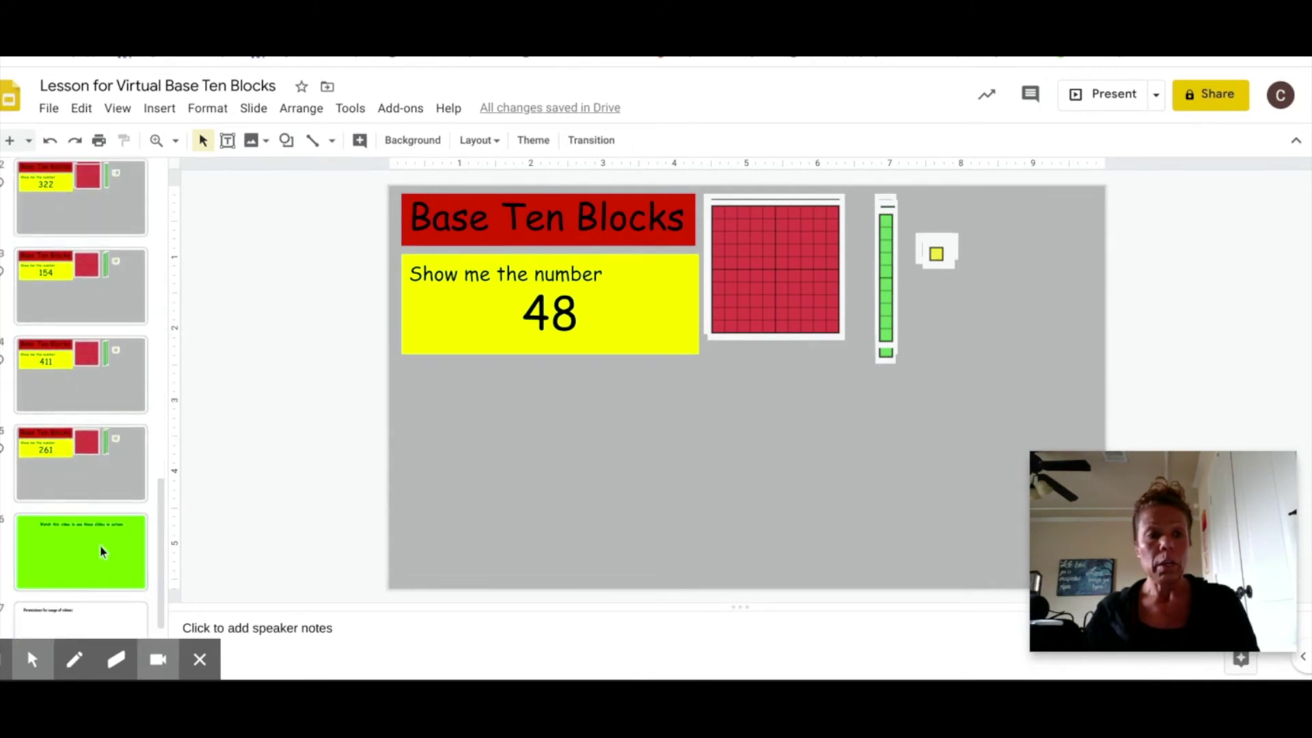
click(120, 391)
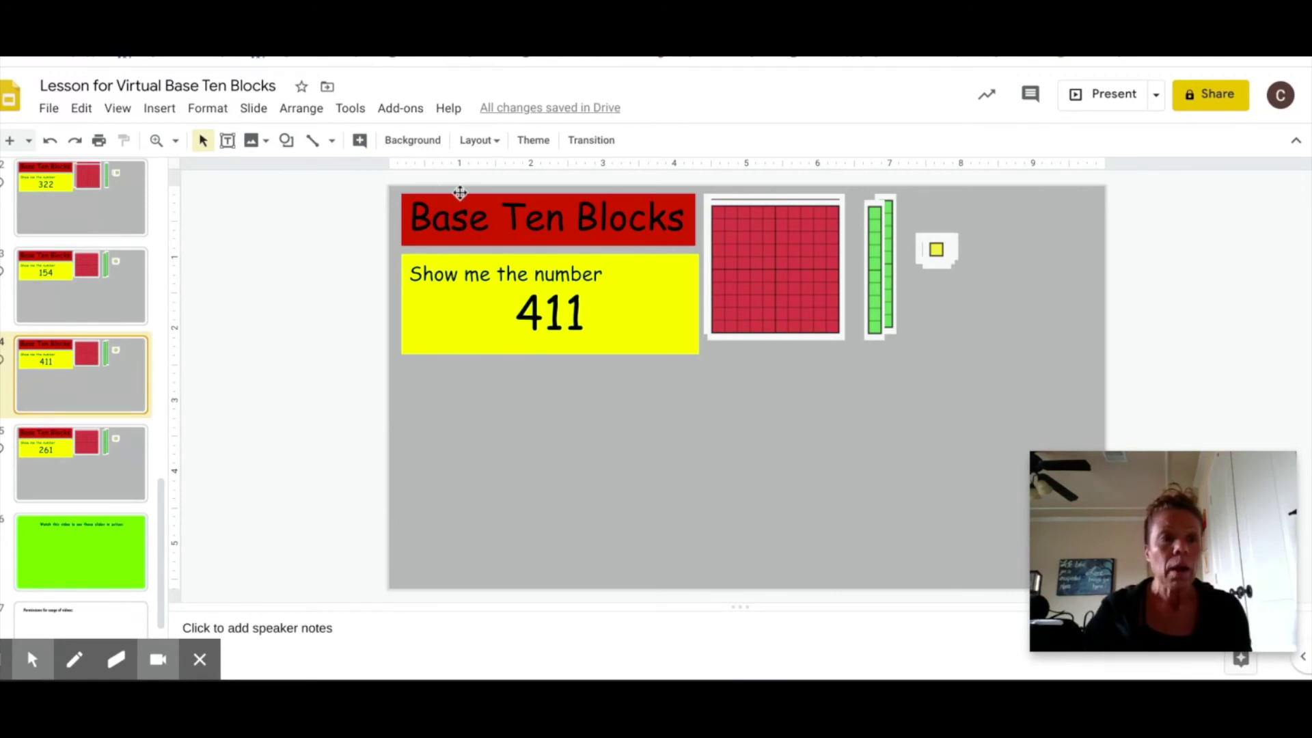
click(119, 455)
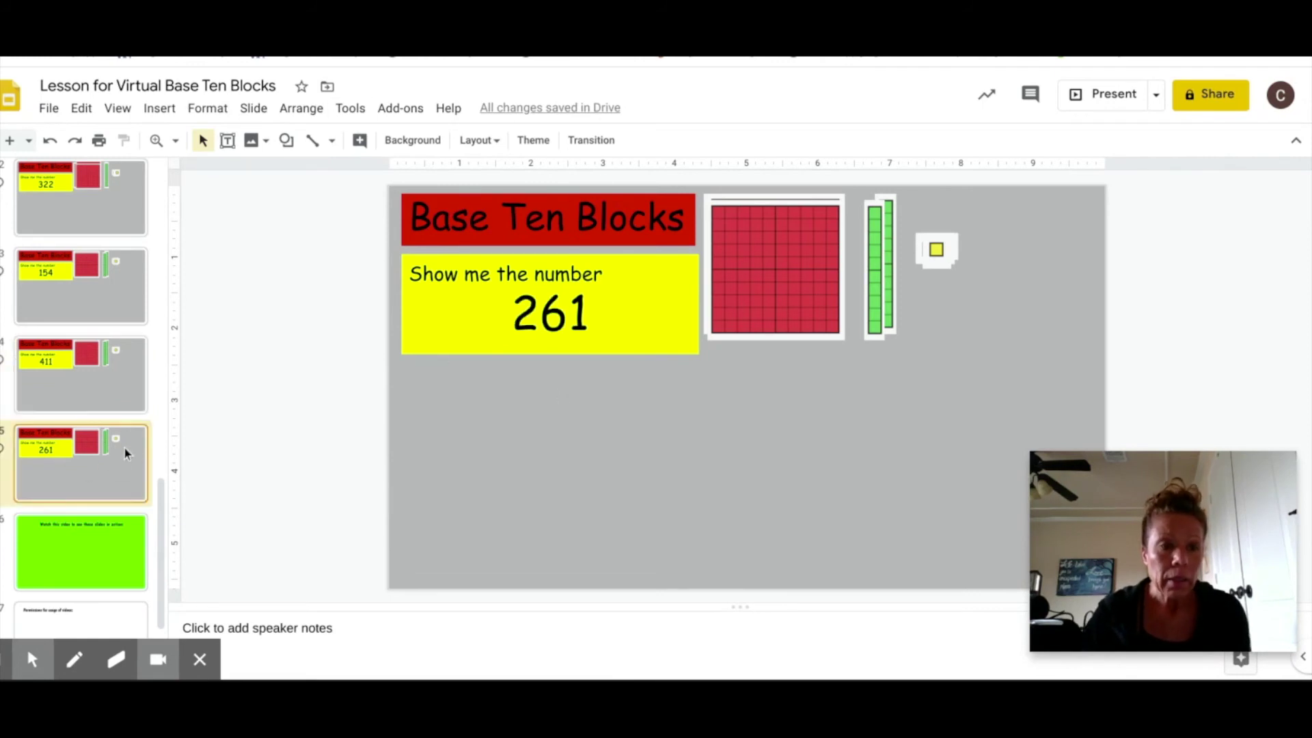
Duplicate the 261 slide, change the copy's number to 510, and select the 154 slide
click(77, 115)
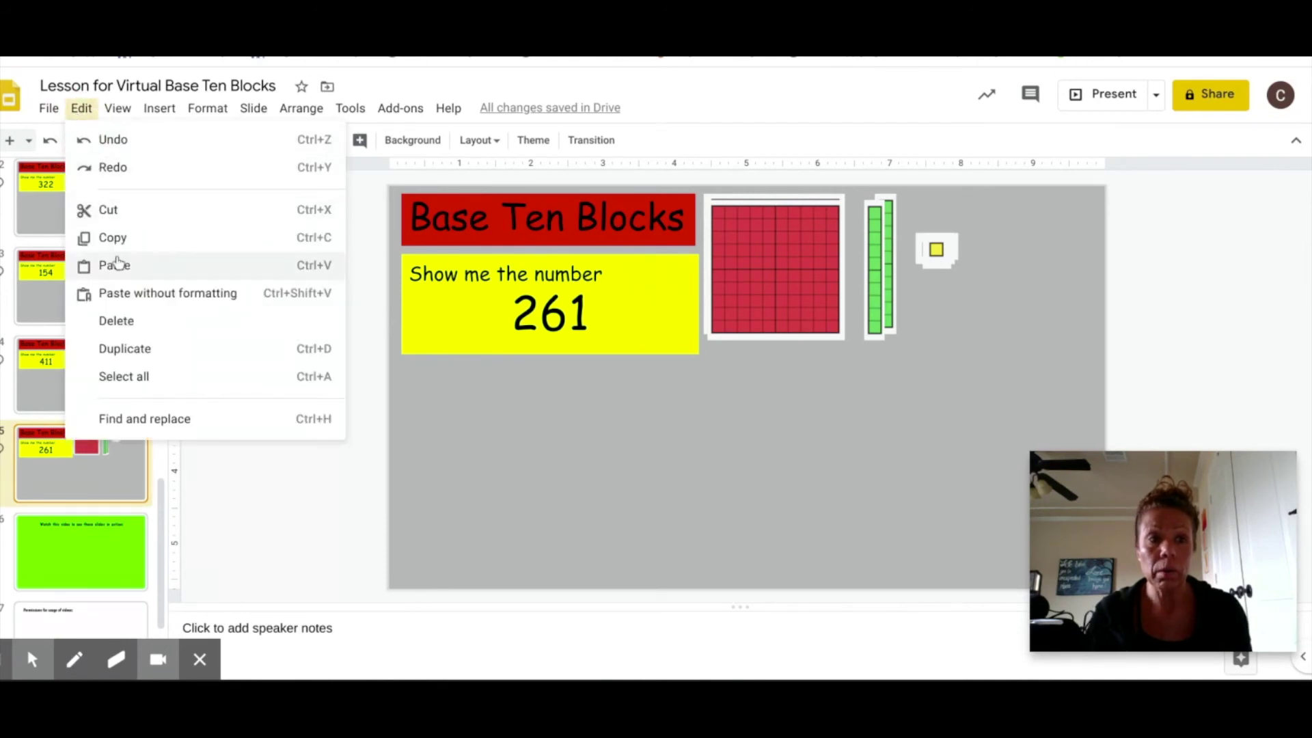
click(142, 352)
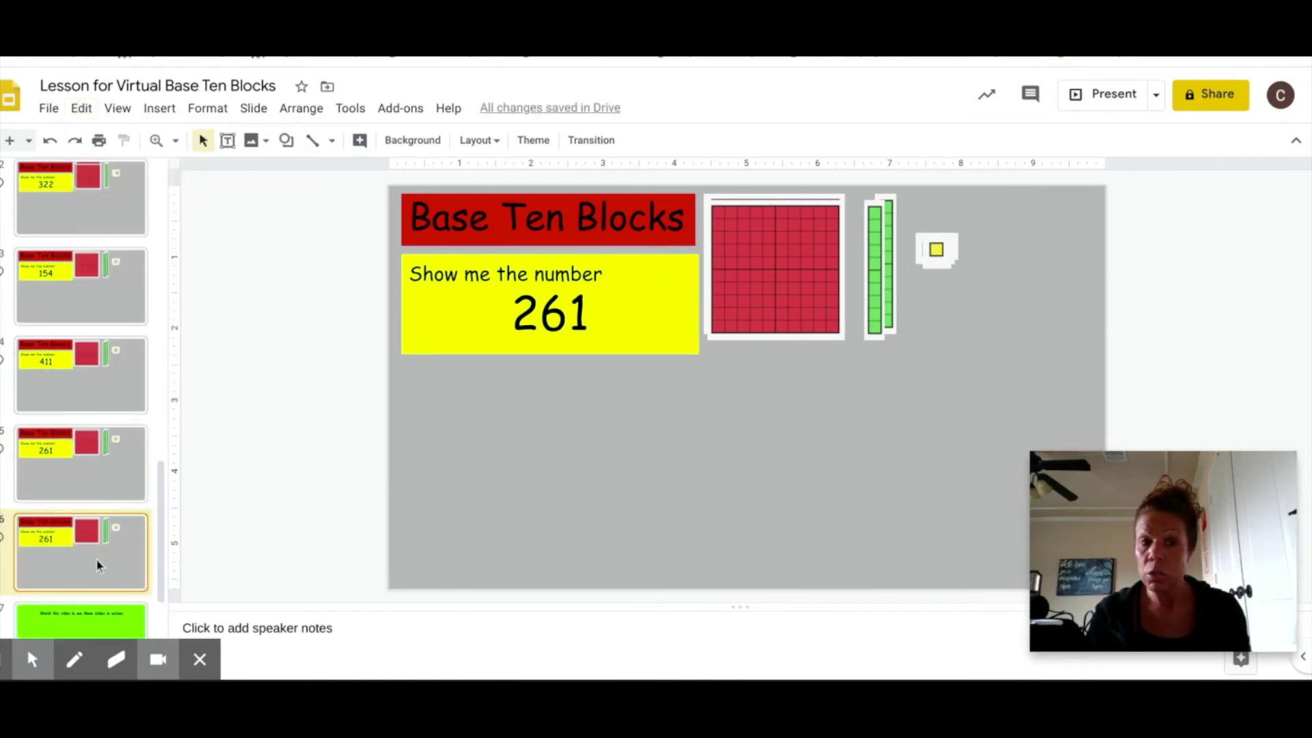
click(595, 321)
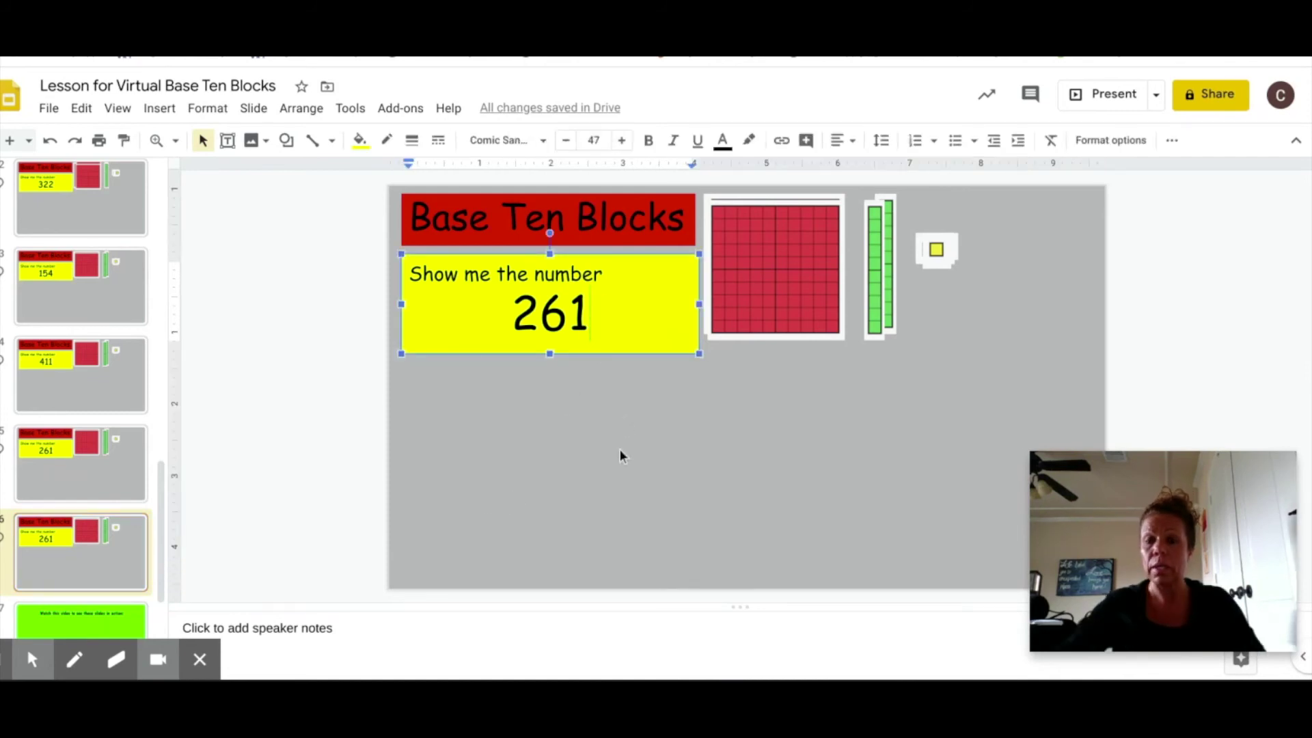
key(BackSpace)
key(BackSpace)
key(BackSpace)
text(510)
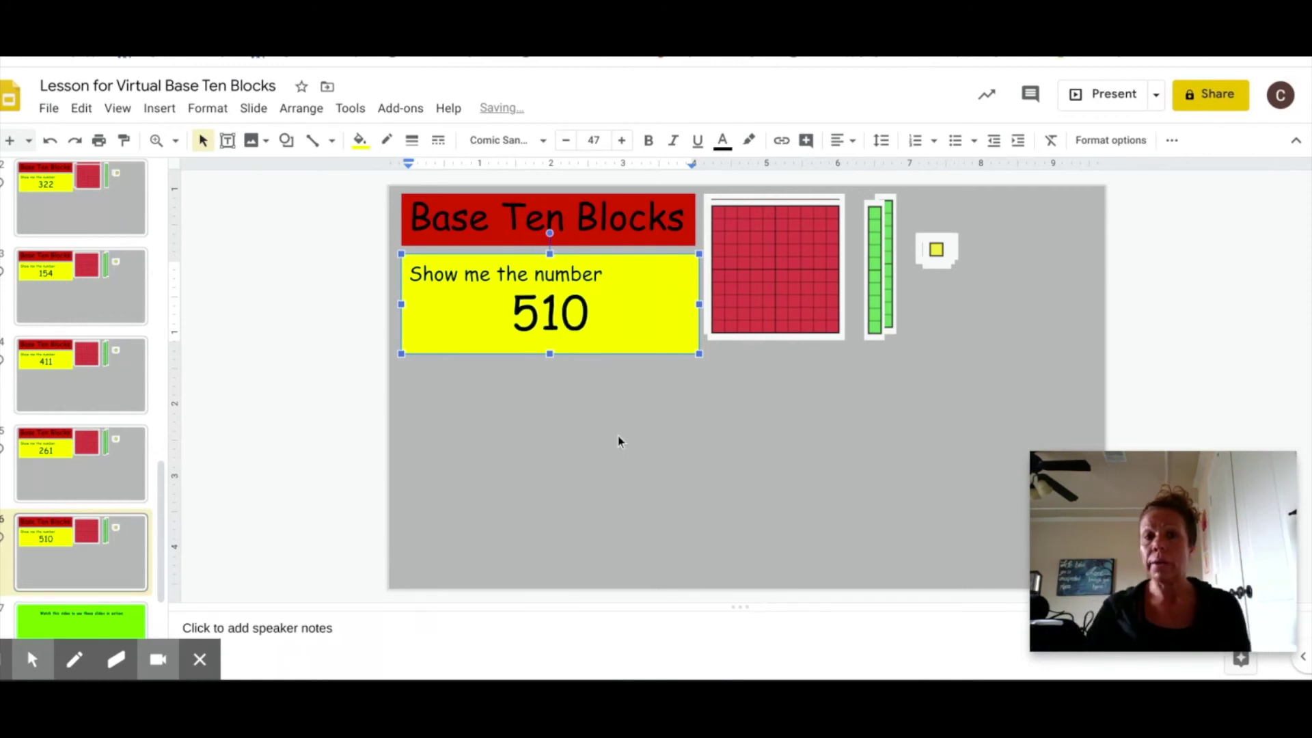
click(668, 413)
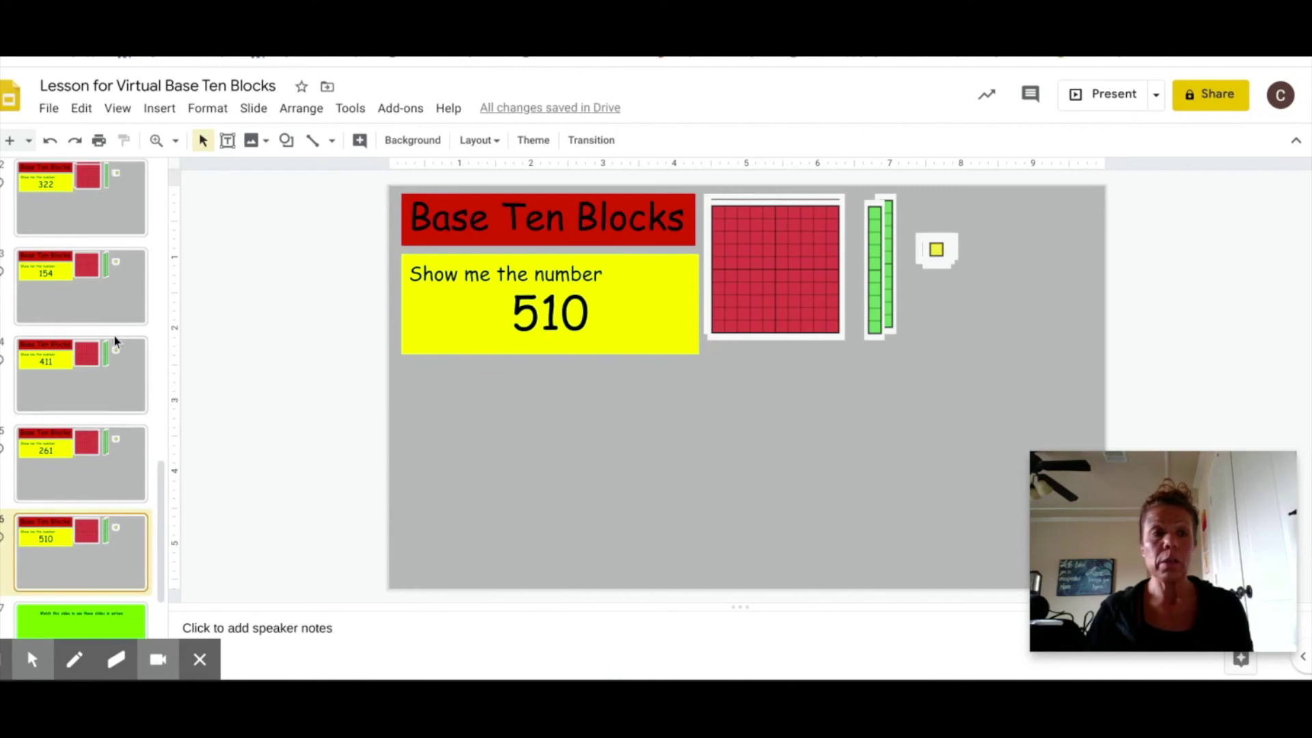
click(115, 287)
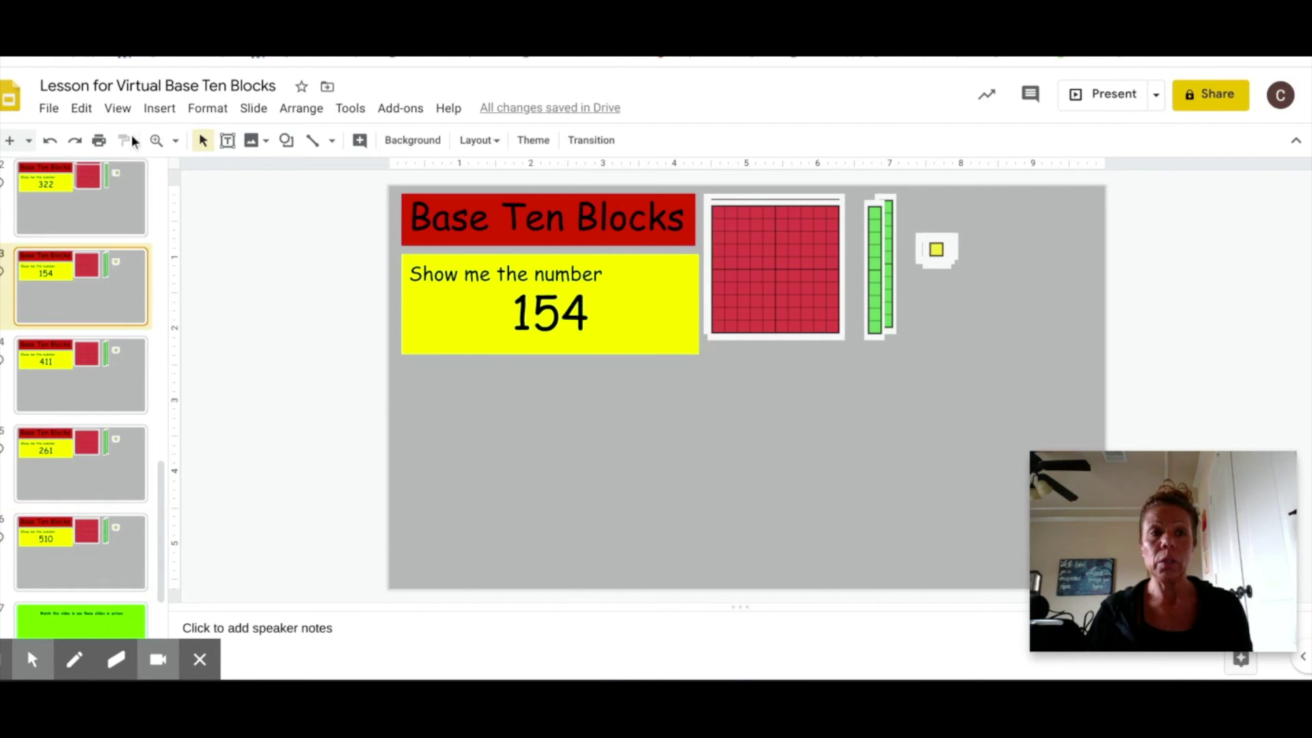
Delete the 154 slide with Edit > Delete
click(79, 111)
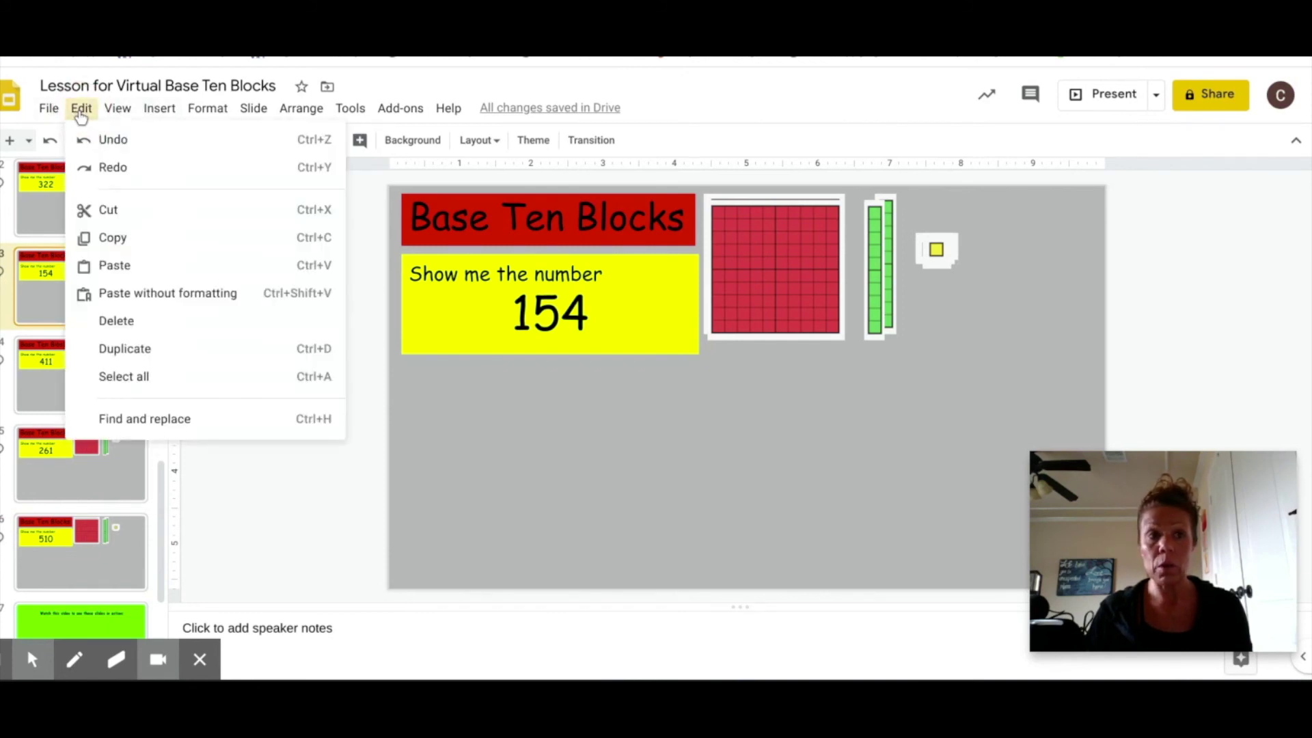
click(114, 330)
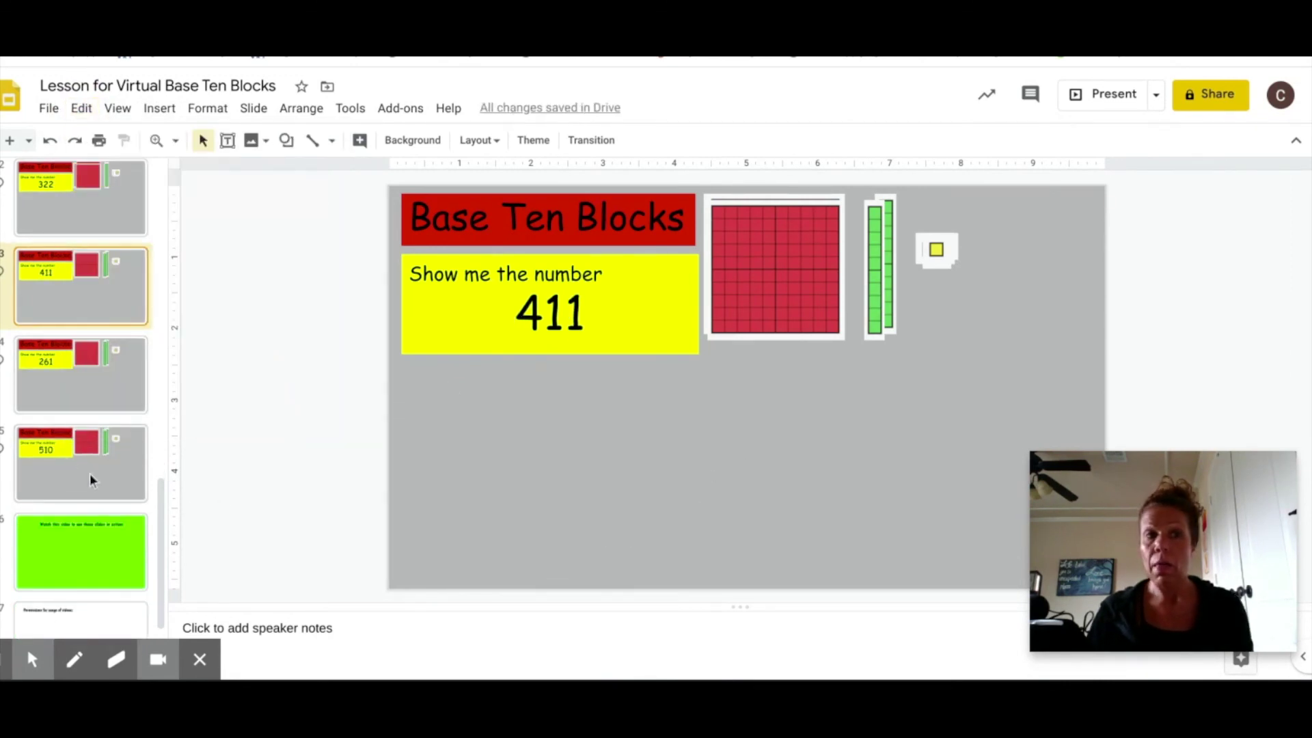
scroll(101, 391, up, 15)
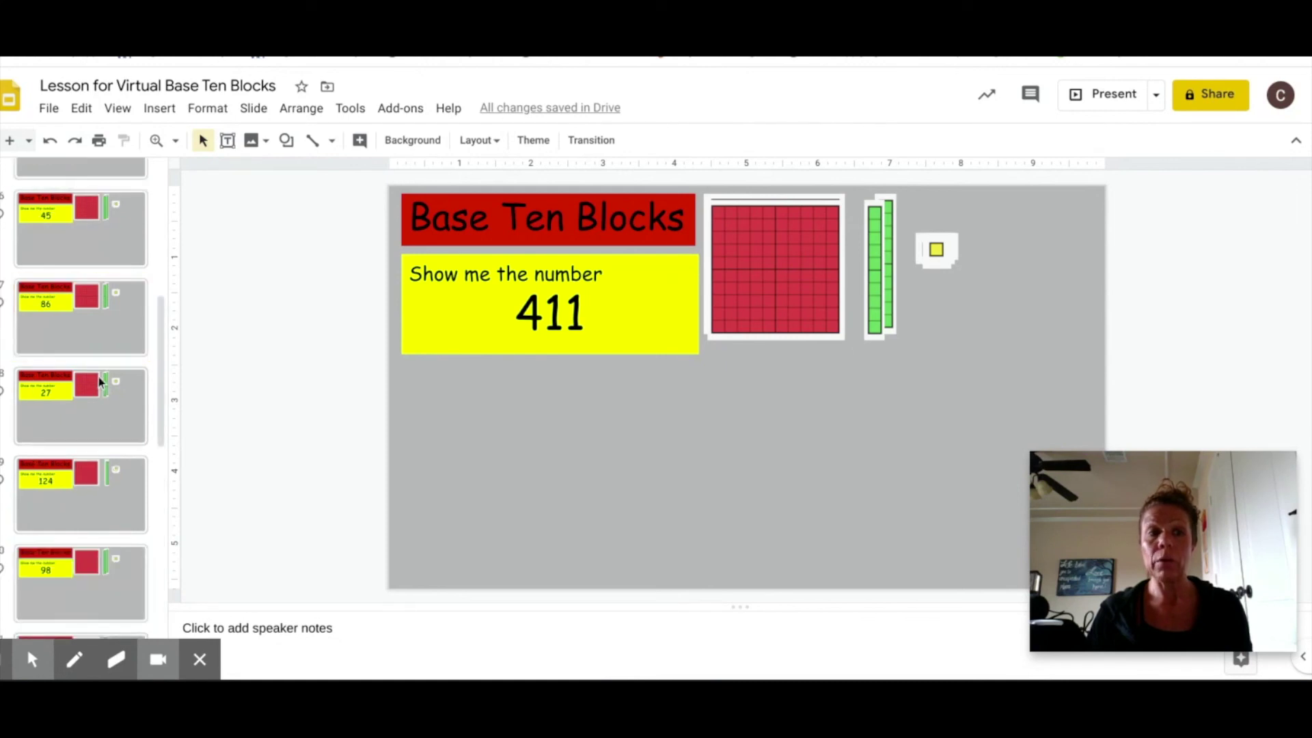
scroll(68, 373, down, 5)
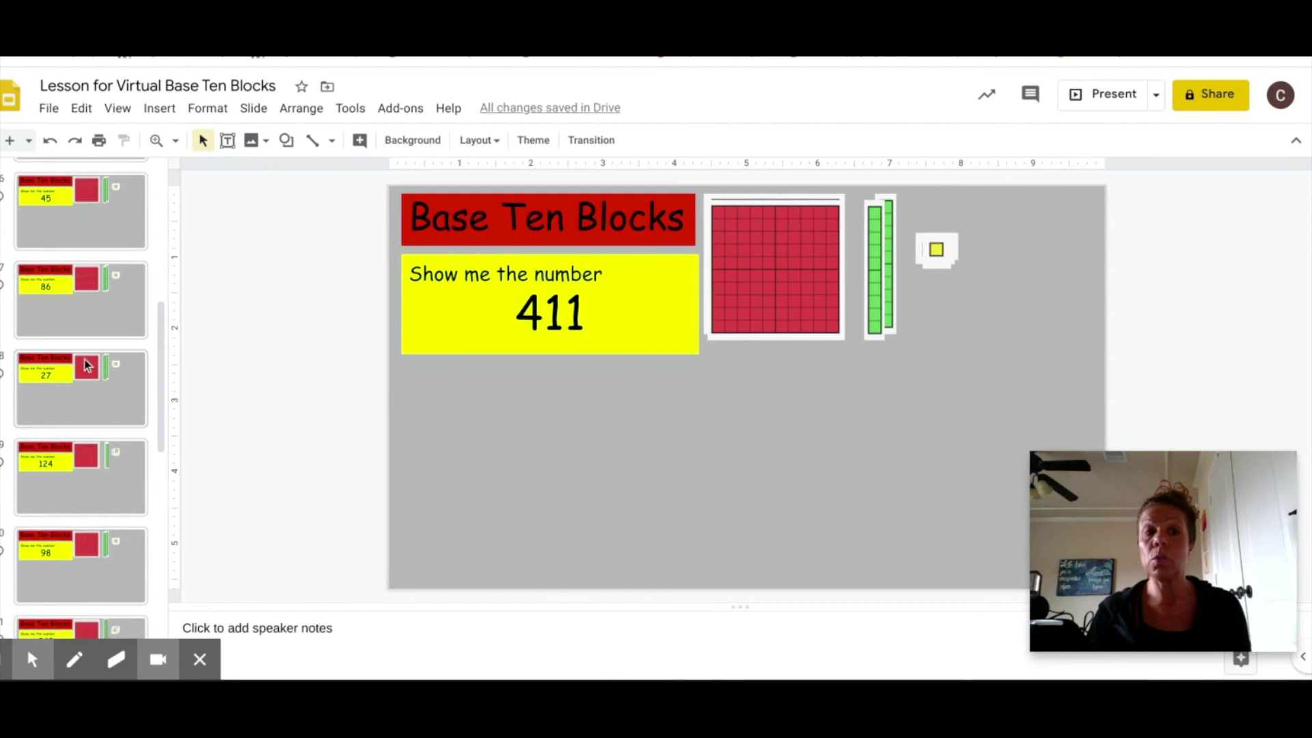
scroll(77, 360, down, 3)
scroll(75, 358, down, 5)
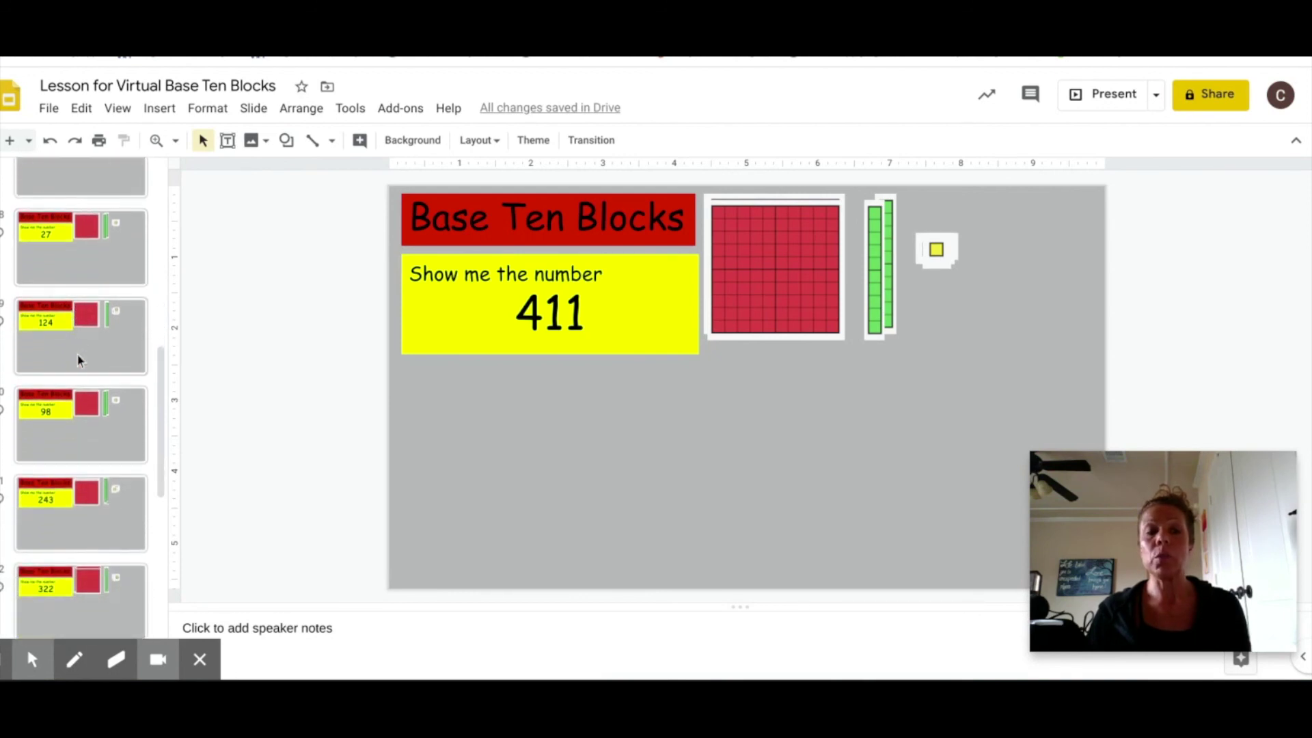
scroll(71, 358, down, 5)
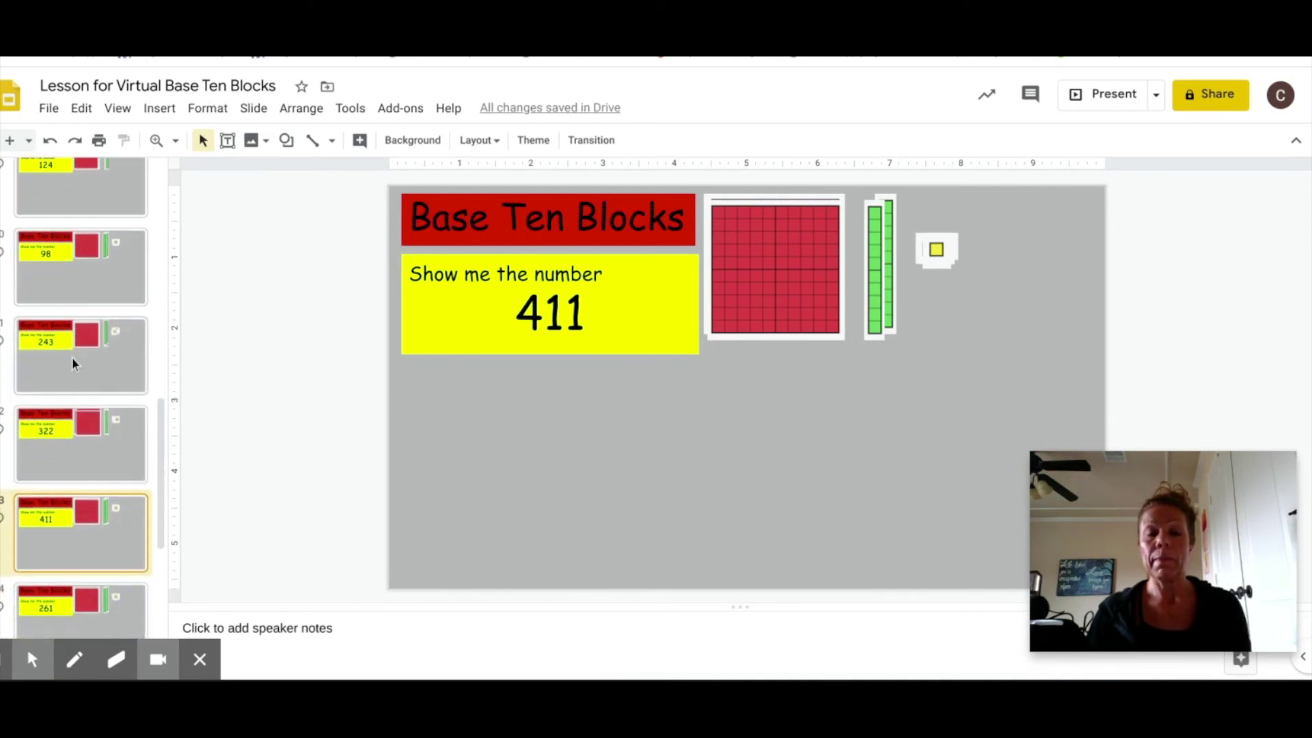